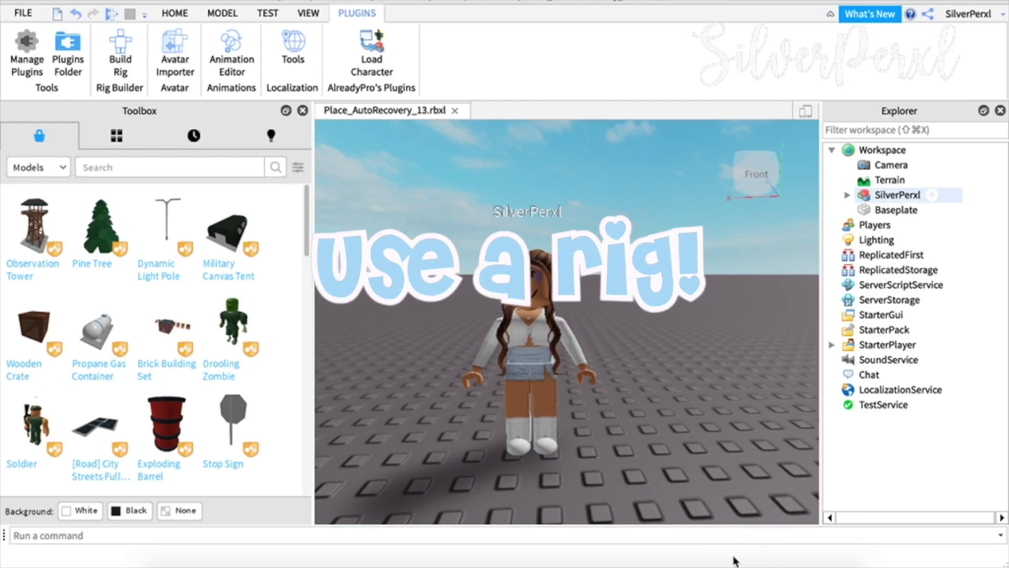
Step: Switch from Roblox Studio to the Blender window showing the default cube scene
click(750, 562)
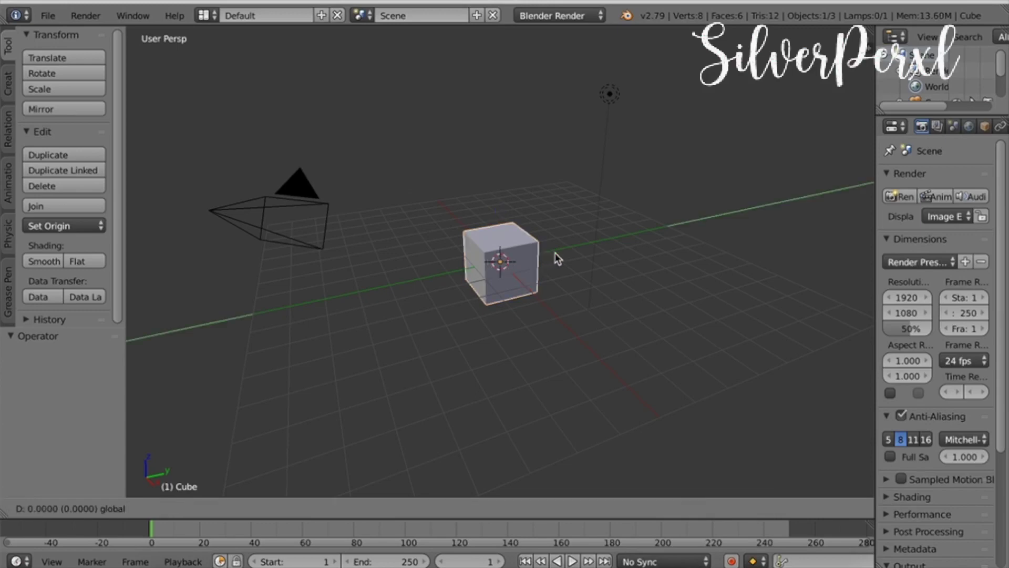
Step: Delete the default cube
drag(549, 258, 556, 255)
key(x)
click(547, 180)
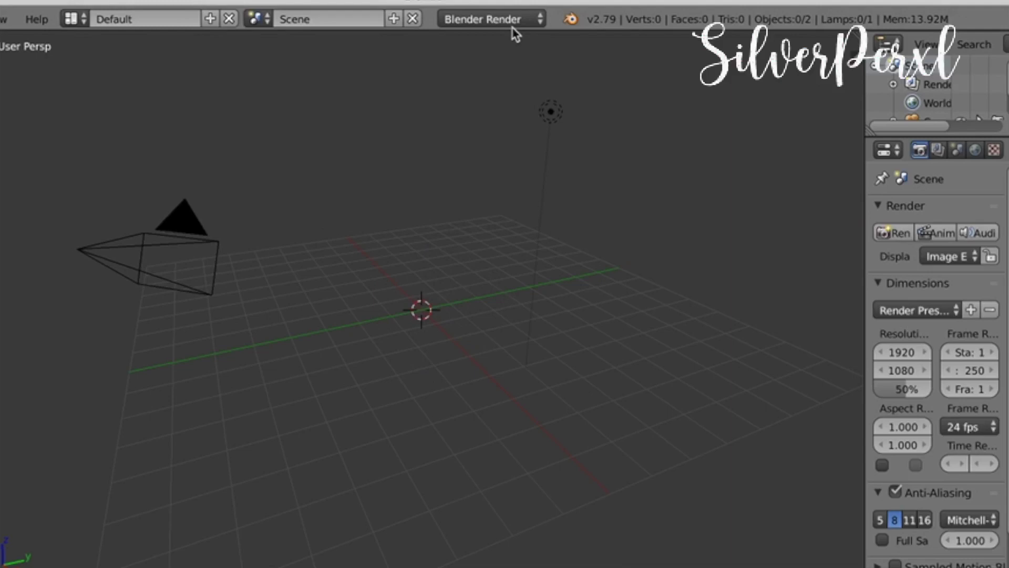
Step: Set the render engine to Cycles Render and begin opening the woman rig .blend file
click(586, 15)
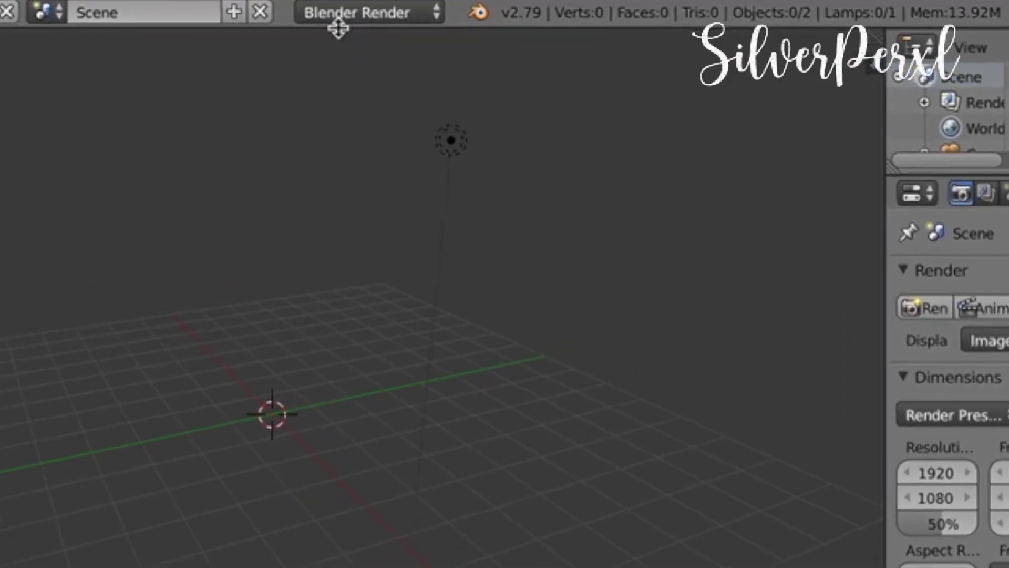
click(381, 16)
click(316, 103)
click(49, 16)
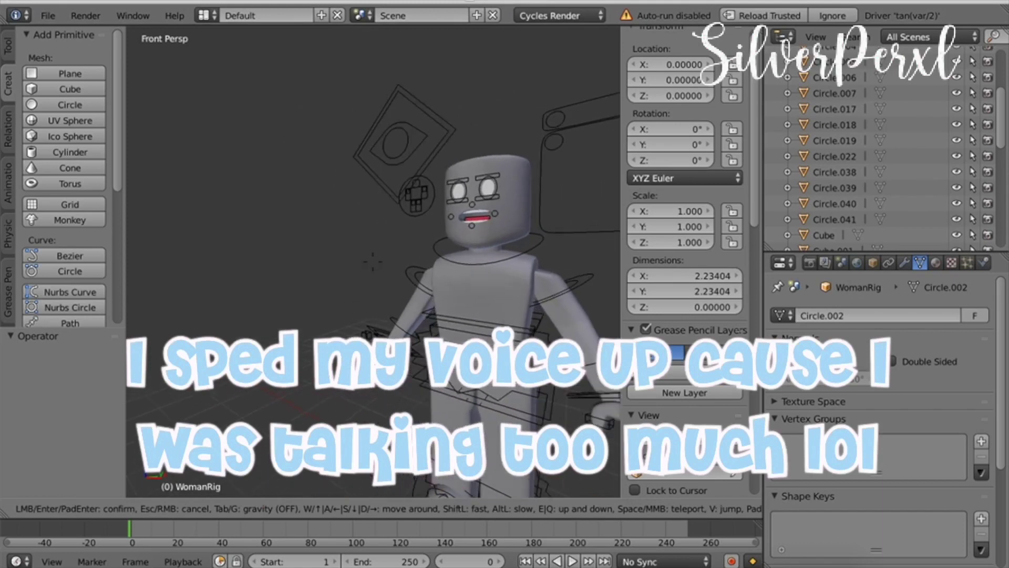
Step: Delete the rig's face piece and the red mouth object
key(Escape)
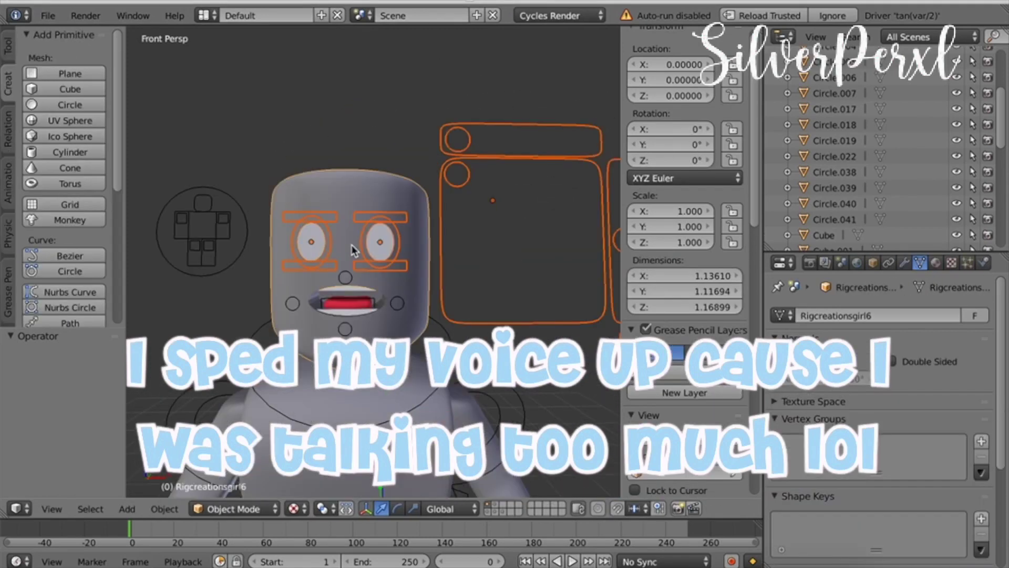
scroll(351, 245, down, 10)
right_click(372, 264)
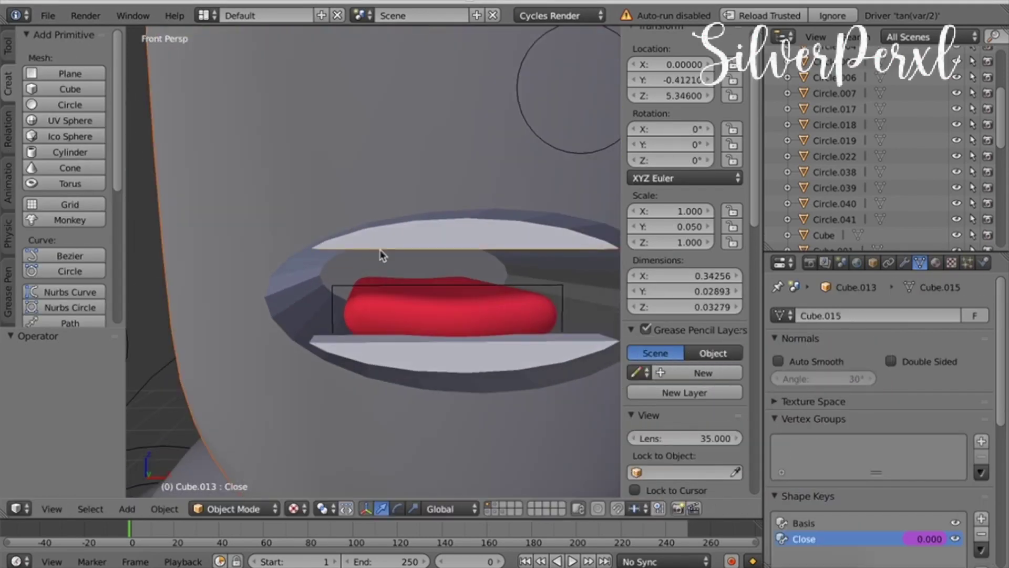
key(x)
click(407, 319)
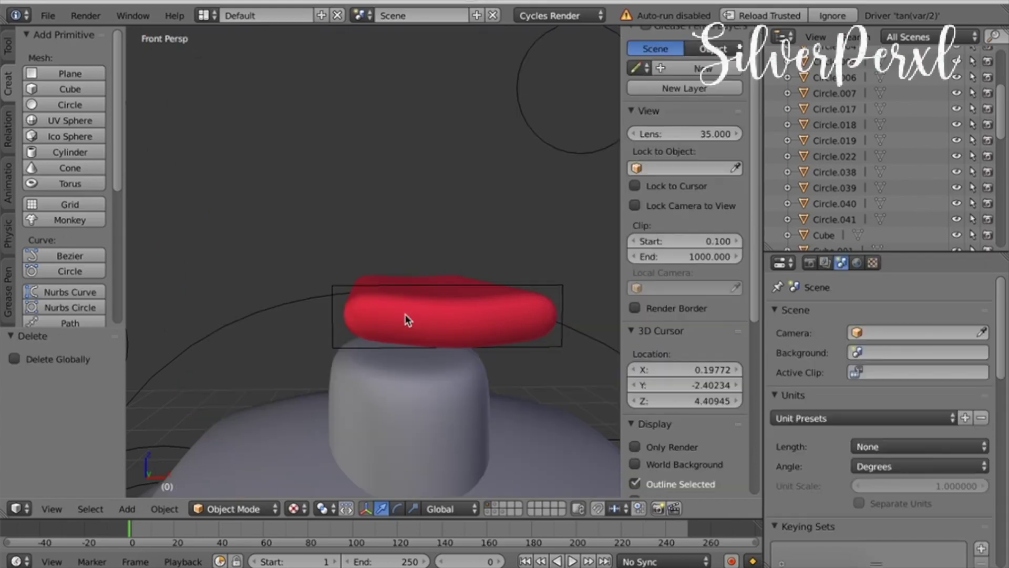
scroll(368, 265, down, 4)
right_click(347, 273)
key(x)
click(348, 271)
Step: Select the body, then rotate the upper arm bone upward
scroll(363, 269, down, 4)
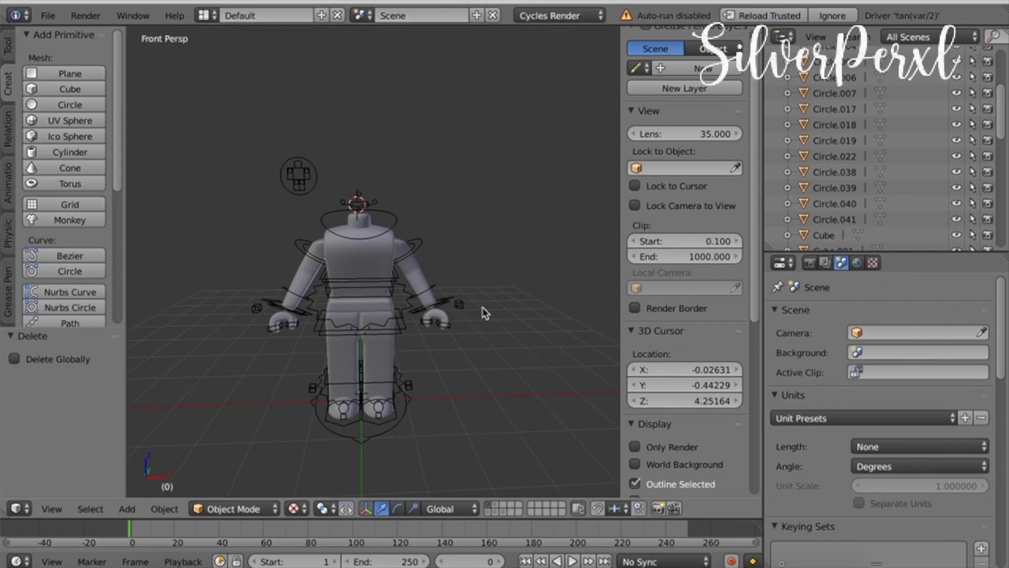
right_click(430, 284)
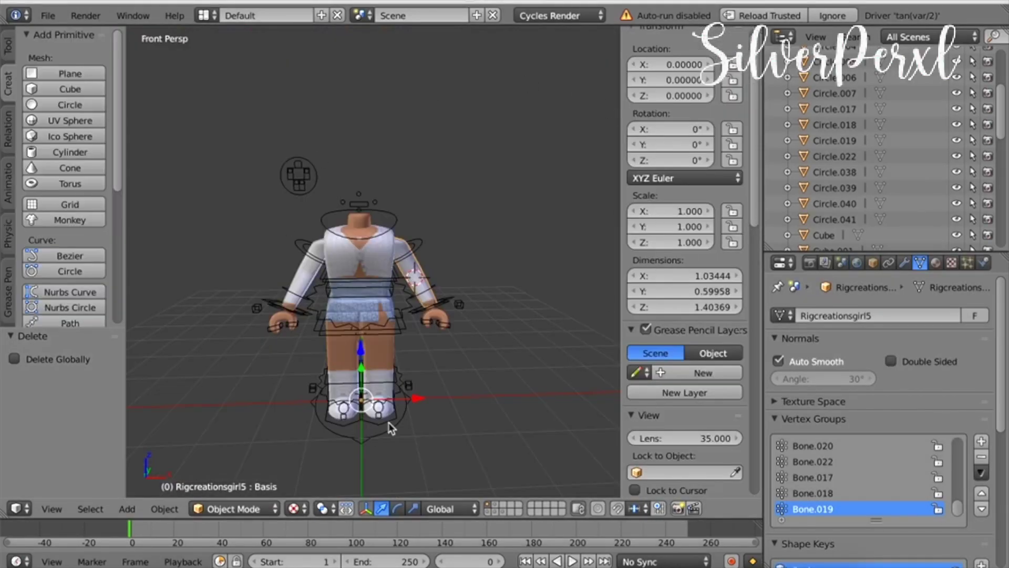
right_click(313, 245)
key(r)
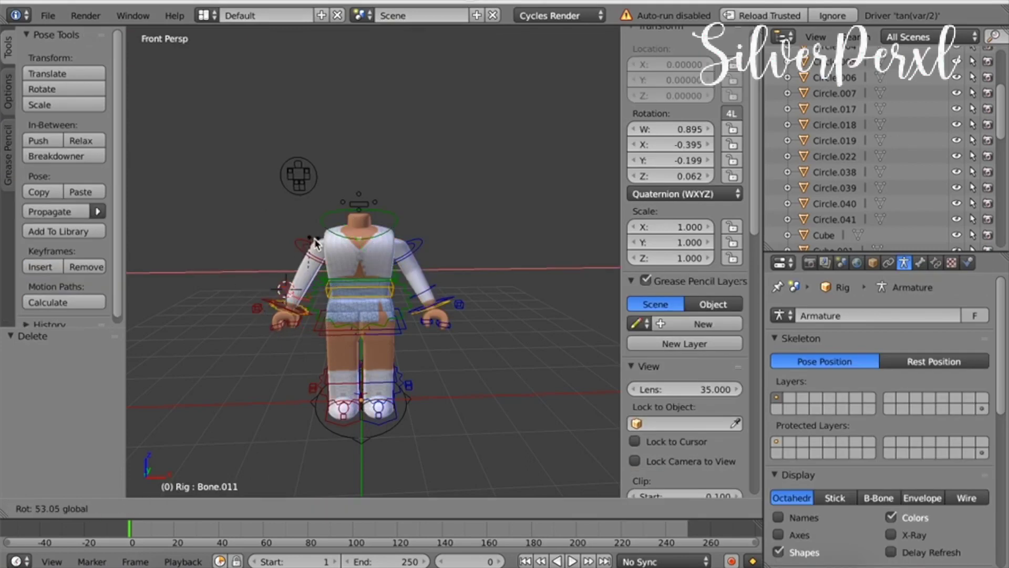
click(309, 277)
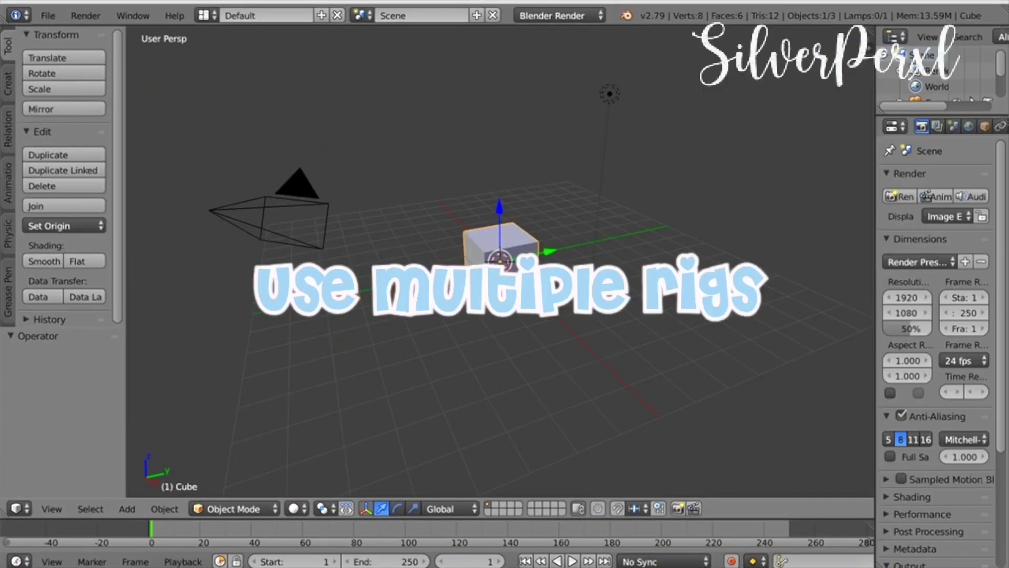
Step: Delete the default cube and reopen the woman rig .blend file
key(Delete)
click(48, 16)
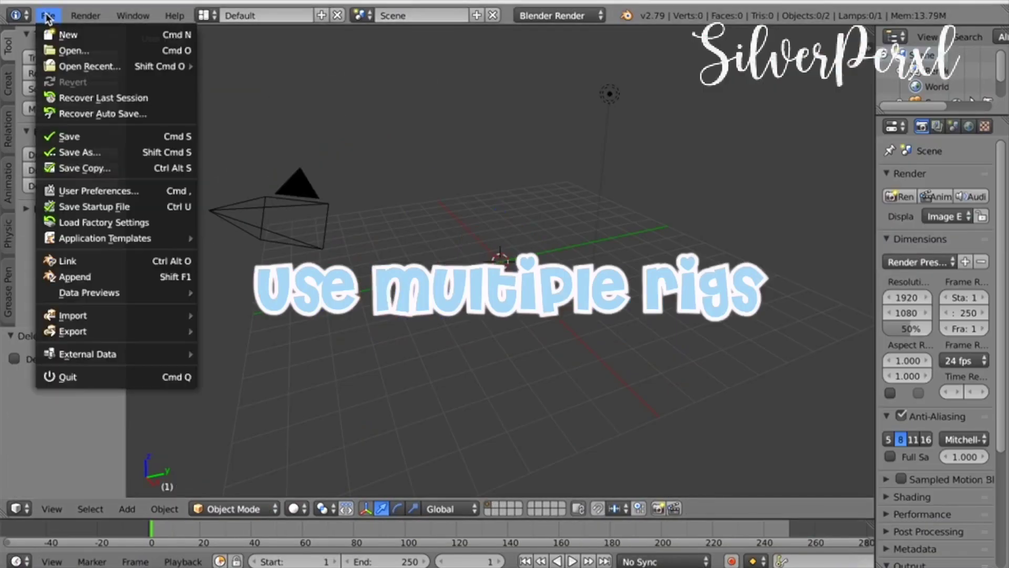
click(50, 51)
double_click(189, 110)
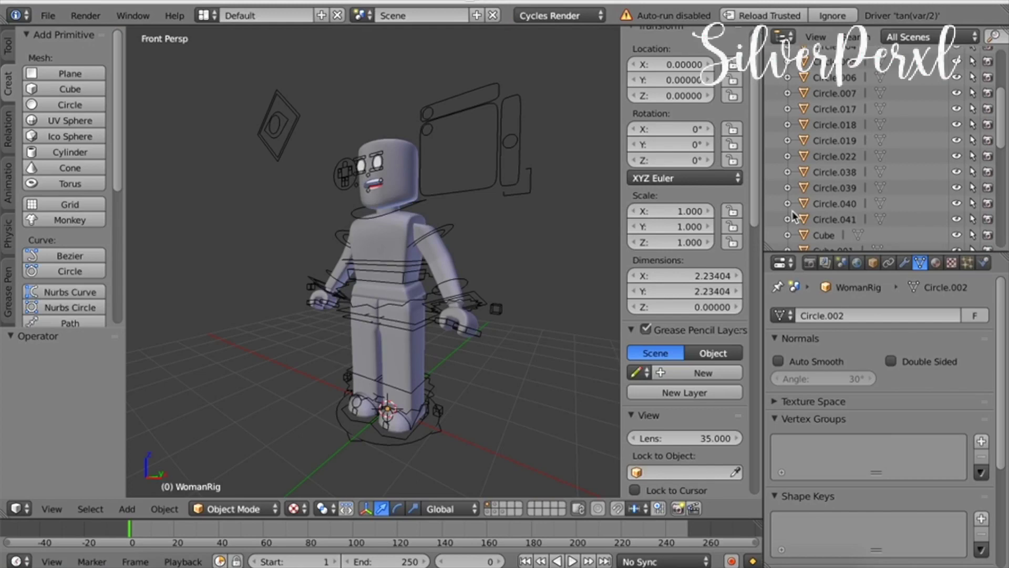
Step: Select the head rig's Eyes and mouth control bones and delete the head rig
key(Up)
key(shift+f)
key(w)
key(Escape)
right_click(363, 260)
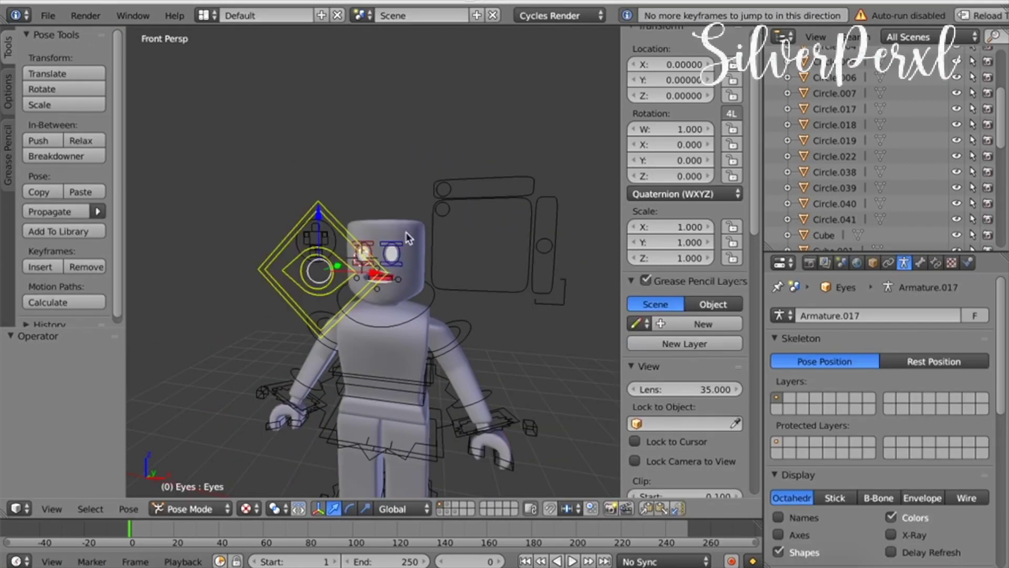
right_click(472, 214)
key(ctrl+Tab)
key(shift+f)
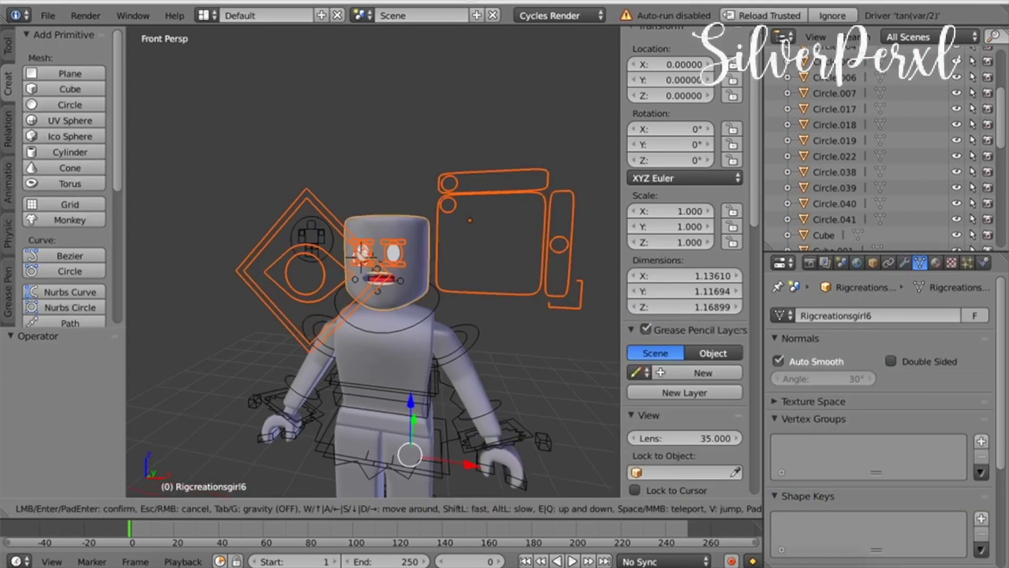
key(w)
Step: Fly the view back out to see the whole headless body
key(Delete)
key(s)
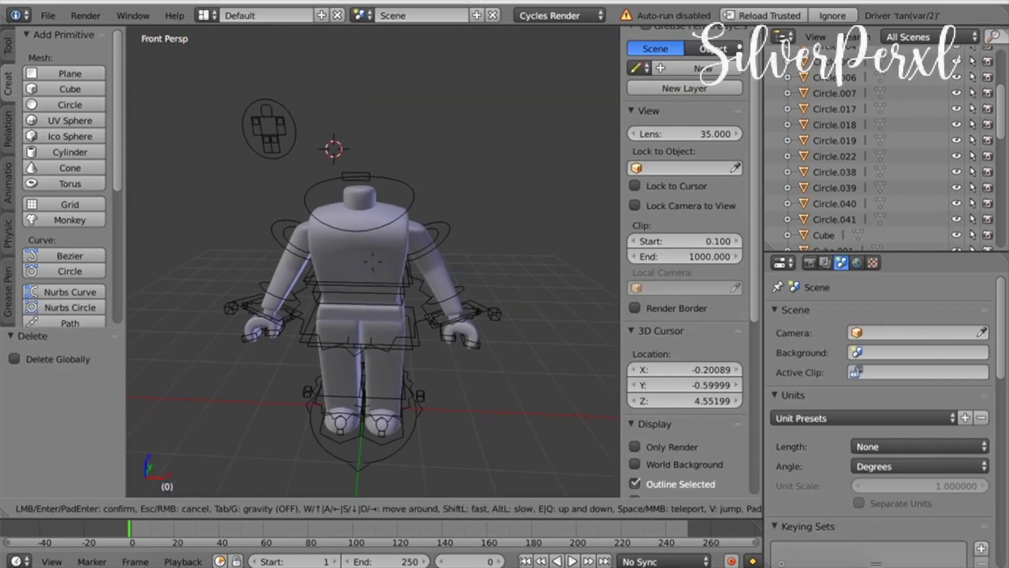
click(374, 266)
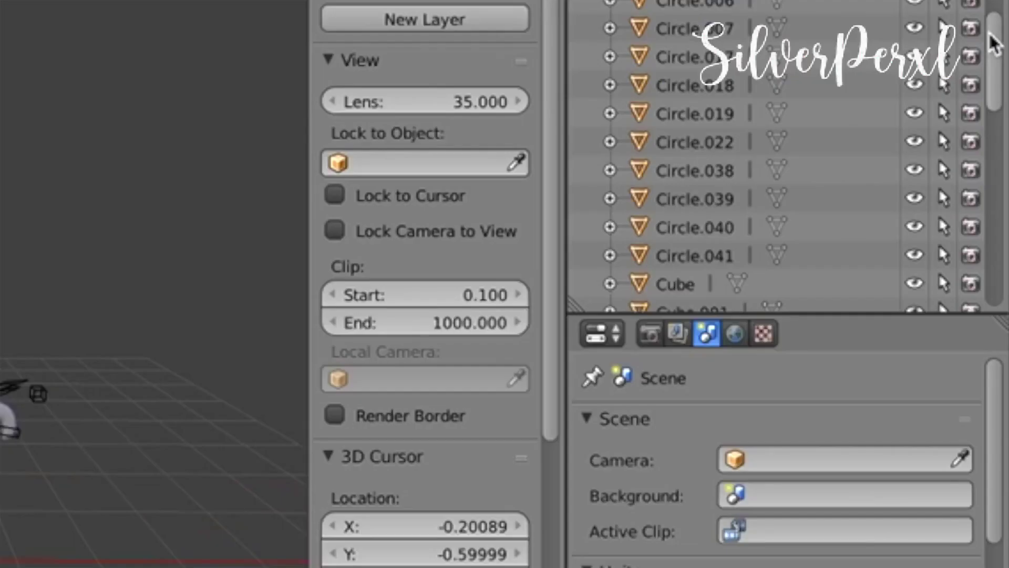
drag(1001, 127, 999, 295)
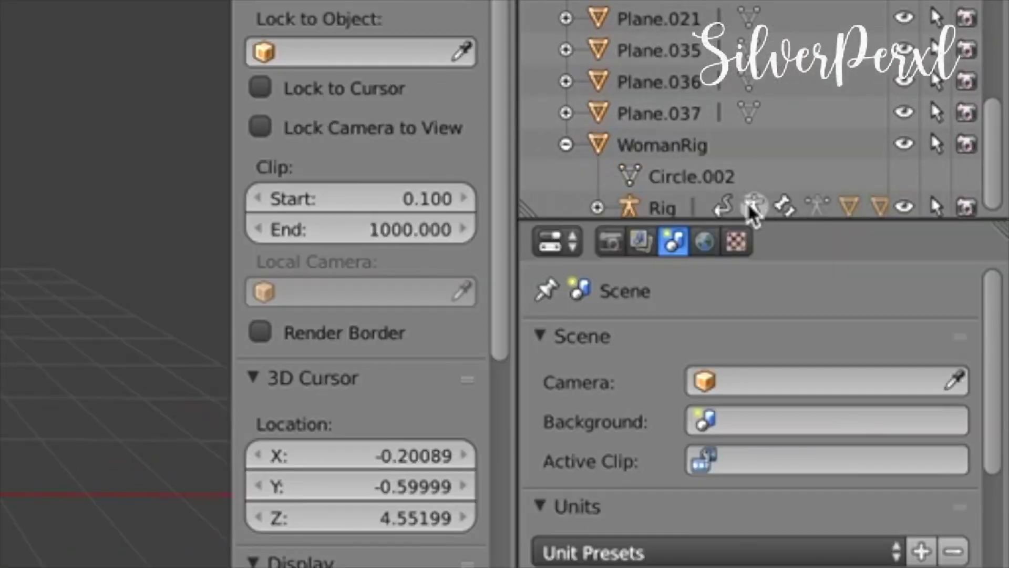
Step: Select the Rig armature plus body, arm and hand pieces, then copy and paste a duplicate
click(751, 206)
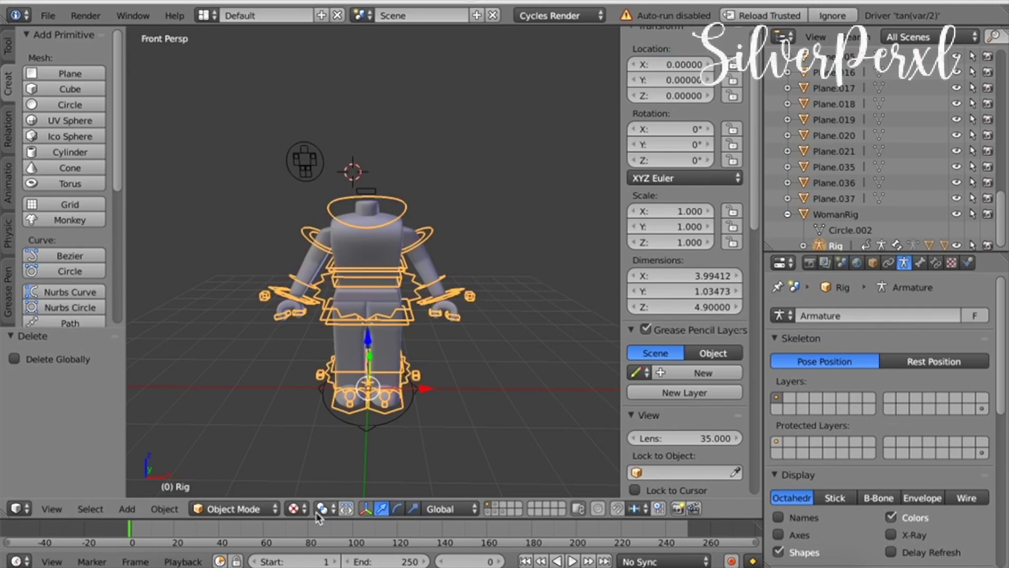
scroll(367, 342, up, 3)
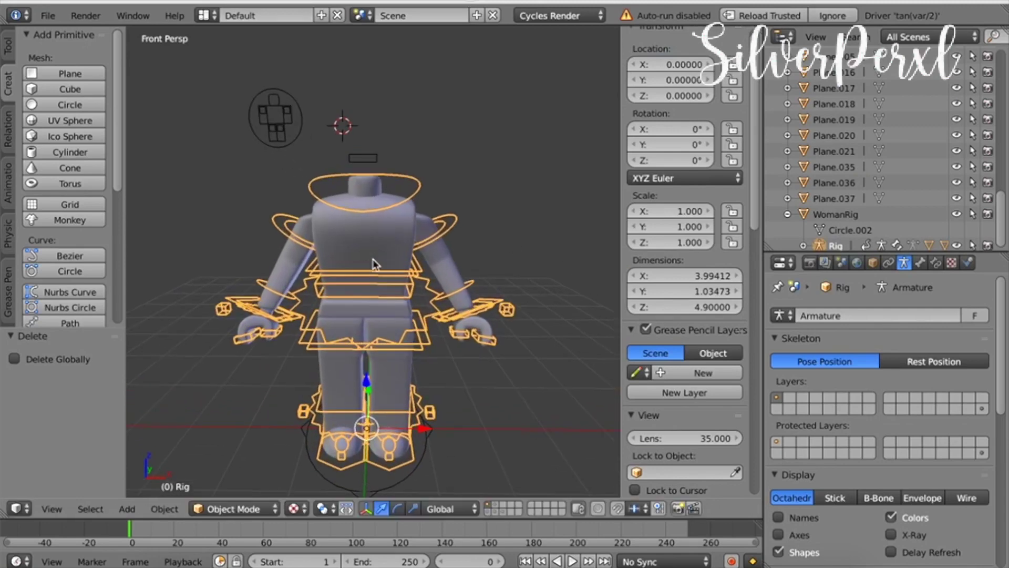
right_click(371, 257)
right_click(439, 267)
right_click(472, 320)
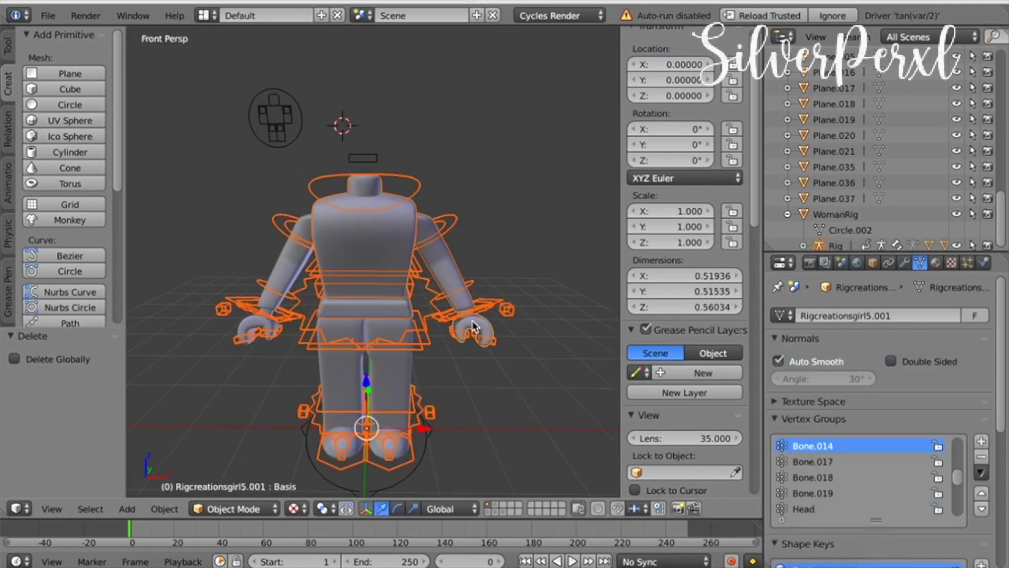
scroll(371, 263, down, 2)
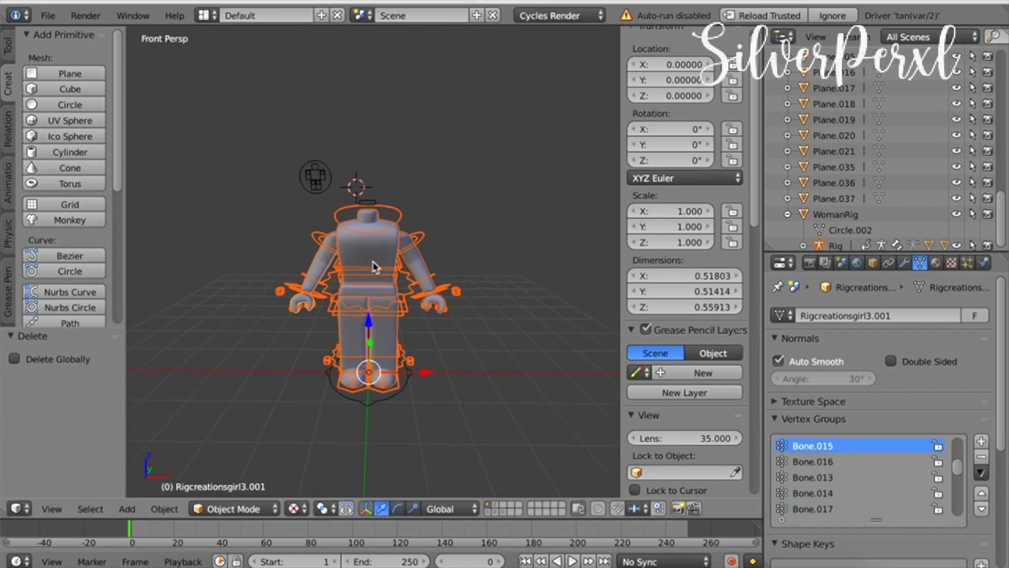
key(ctrl+c)
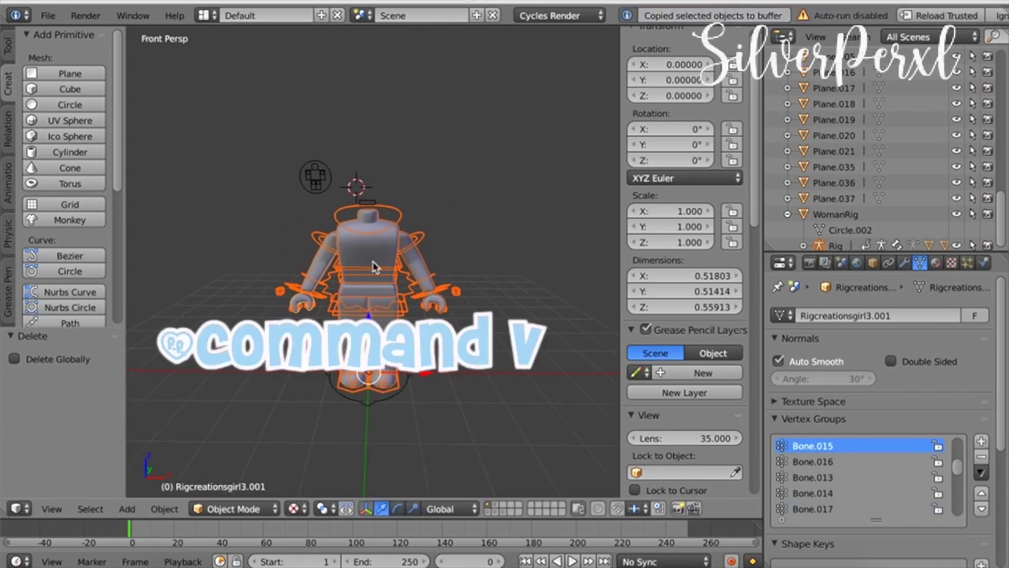
key(super+v)
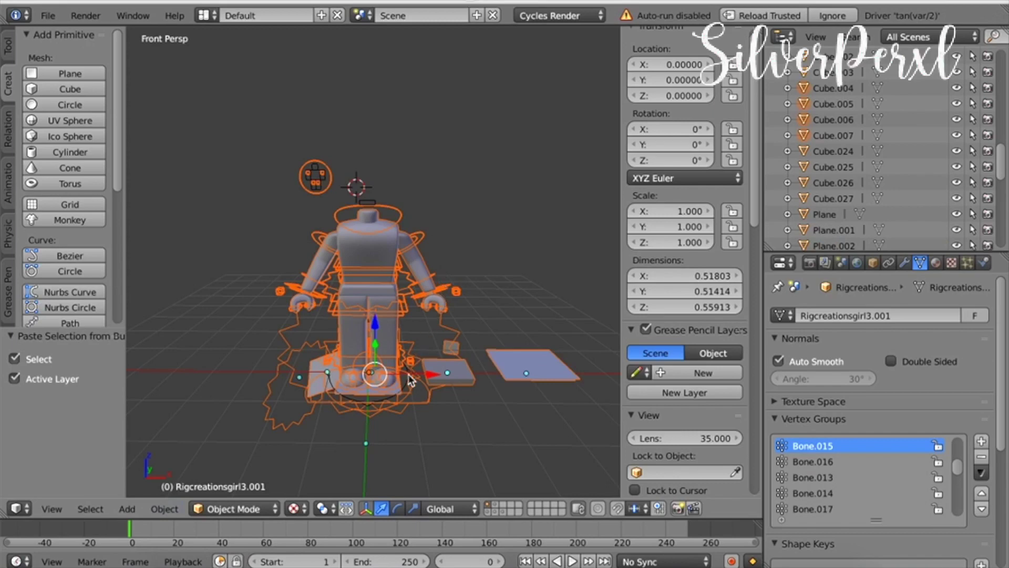
Step: Move the pasted rig 3.969 units to the right along X
drag(443, 377, 583, 347)
scroll(865, 195, up, 10)
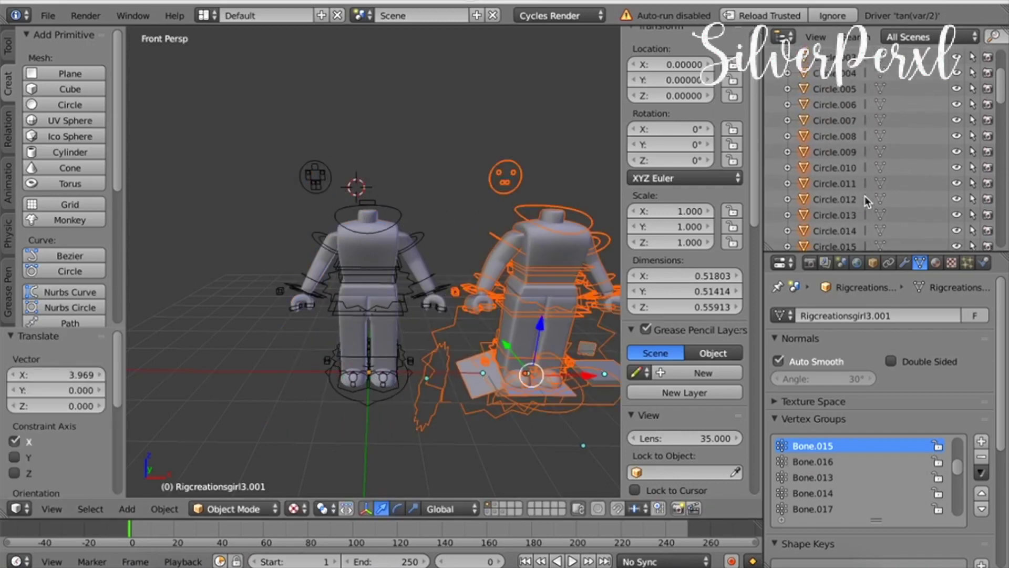
scroll(807, 167, down, 10)
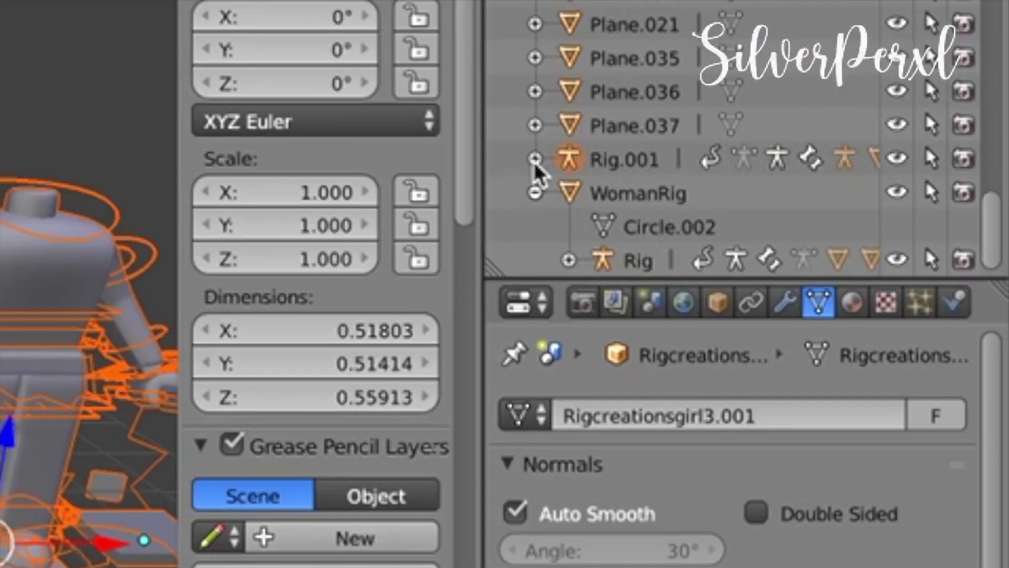
Step: Expand Rig.001 in the Outliner and make it active to show Armature.001 settings
click(535, 159)
scroll(544, 235, down, 2)
click(614, 218)
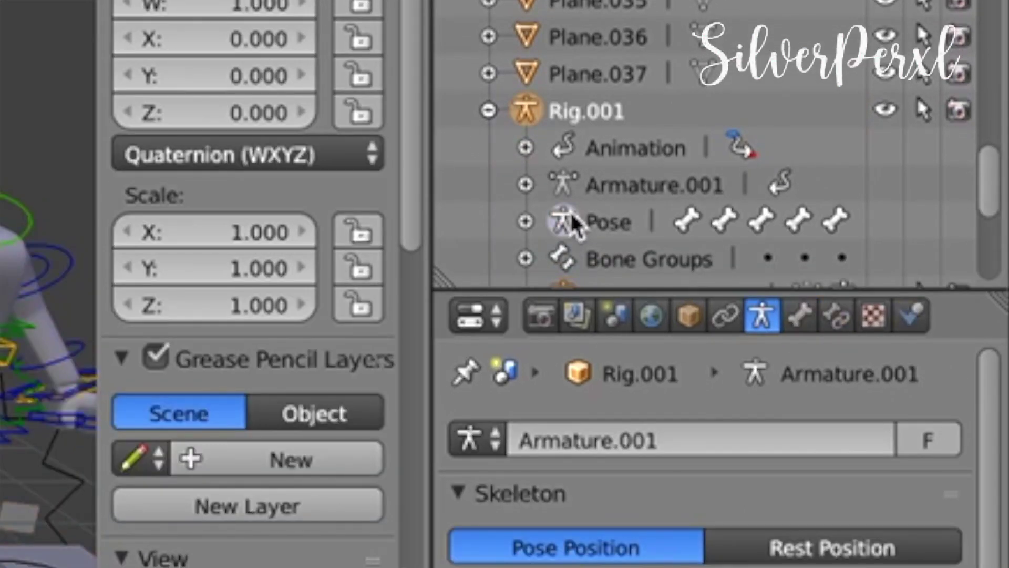
scroll(573, 223, down, 3)
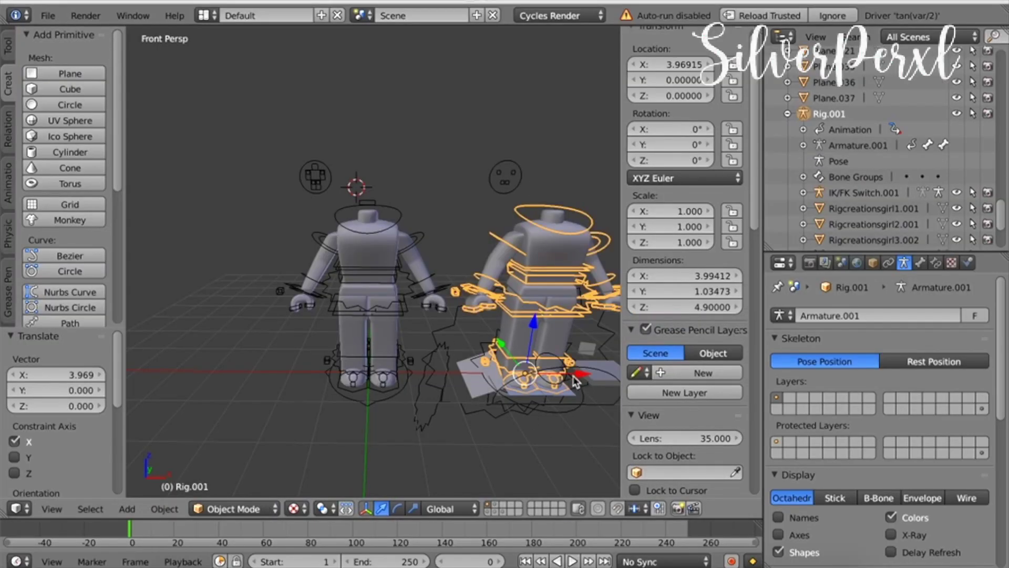
Step: Slide the second rig left along X, next to the first
drag(575, 381, 279, 389)
key(shift+f)
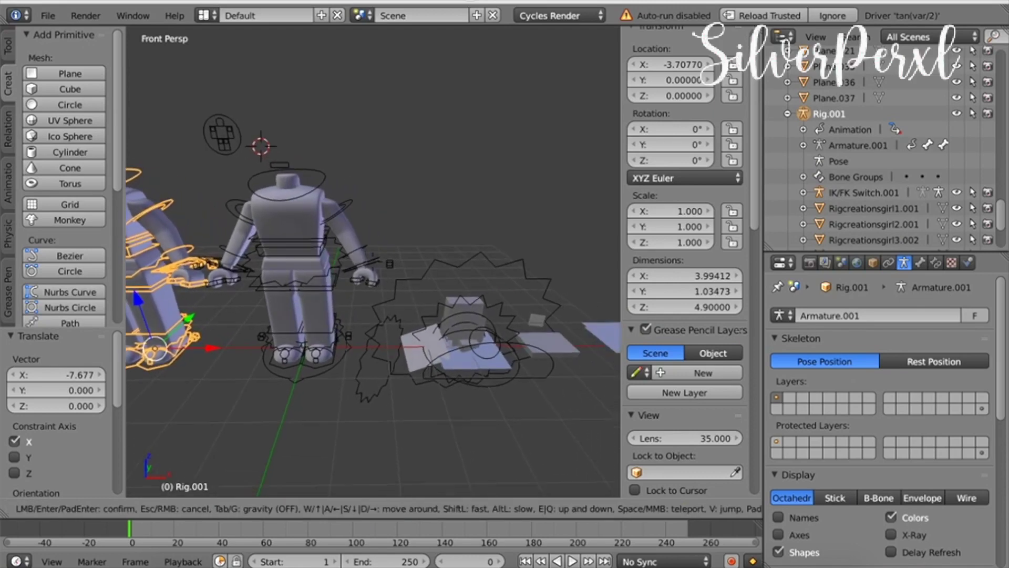
click(374, 265)
key(shift+f)
click(375, 266)
Step: Select Circle.012 and the other stray circles and planes, and delete them
right_click(384, 324)
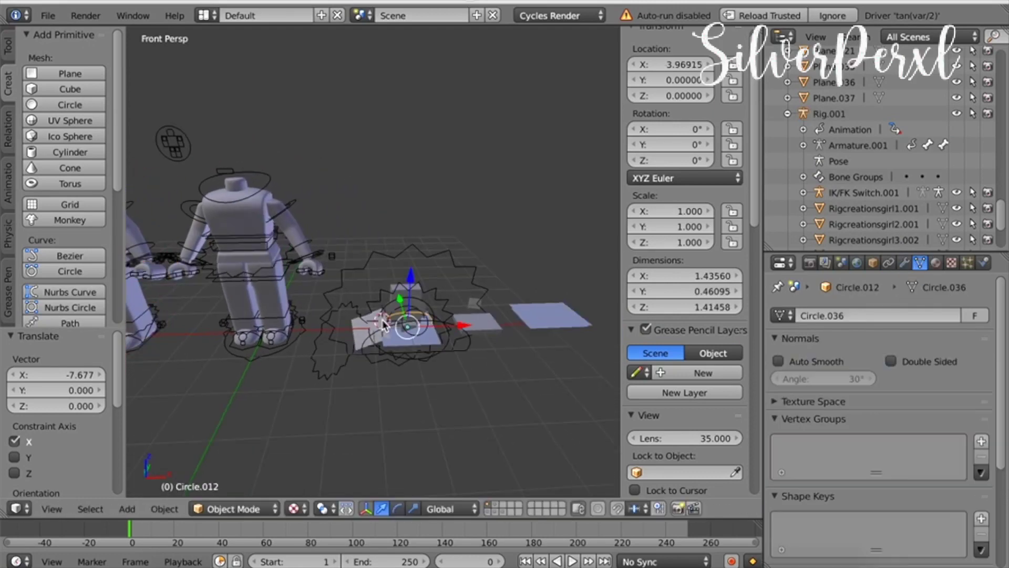
mouse_move(295, 363)
ctrl+mouse_down()
mouse_move(402, 207)
mouse_move(507, 184)
mouse_move(581, 192)
mouse_move(584, 334)
mouse_move(543, 407)
mouse_move(364, 400)
ctrl+mouse_up()
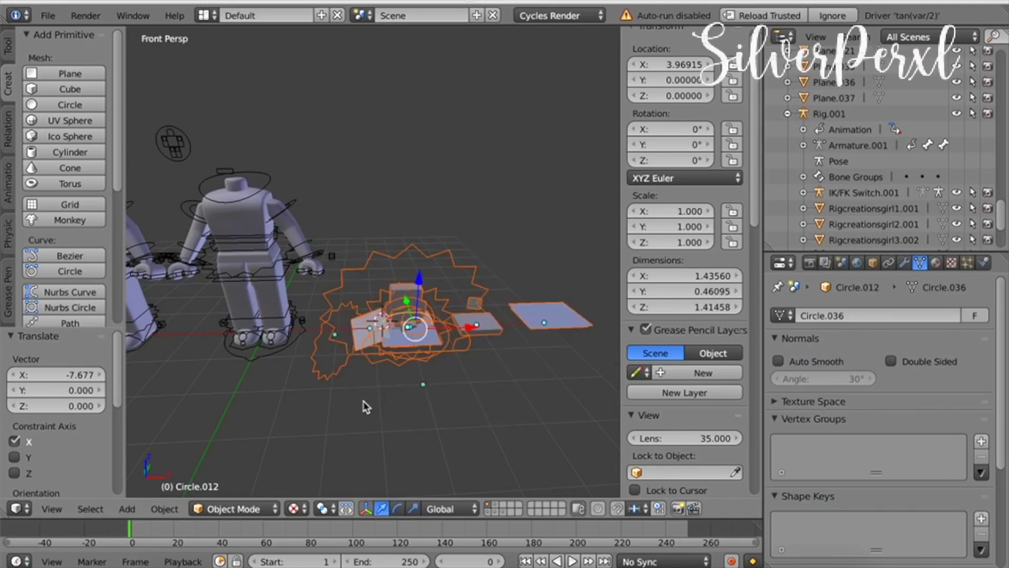
key(x)
click(346, 347)
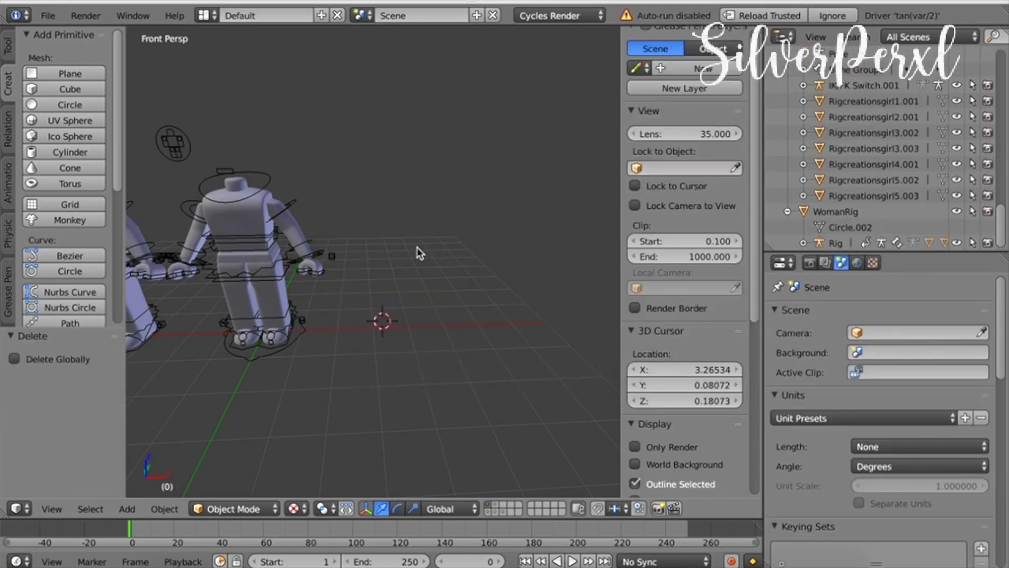
Step: Select the right character's body and turn the upper half of a split view into a Node Editor
key(shift+f)
key(w)
key(Return)
click(403, 245)
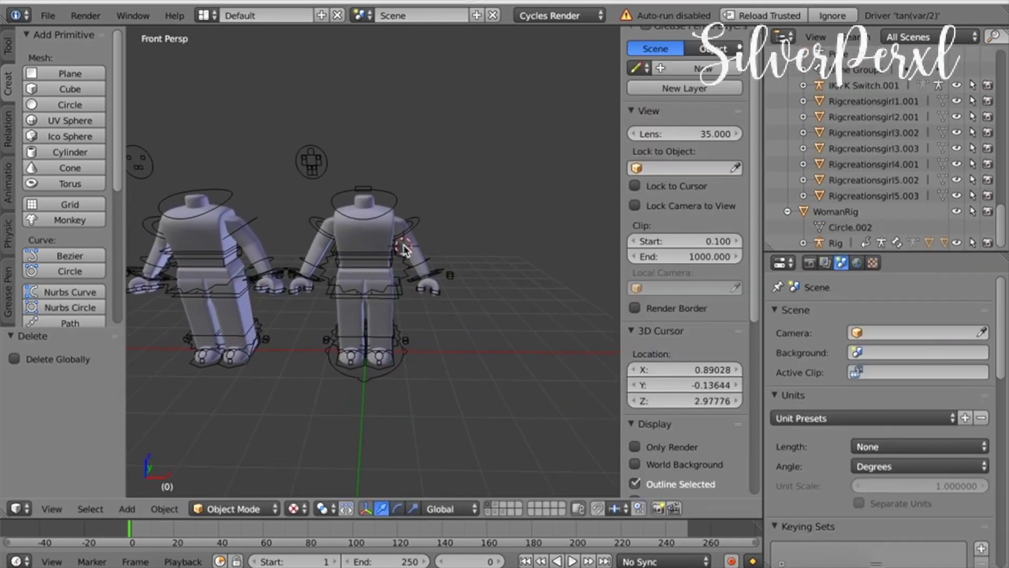
right_click(403, 245)
drag(4, 27, 10, 253)
click(16, 263)
click(54, 438)
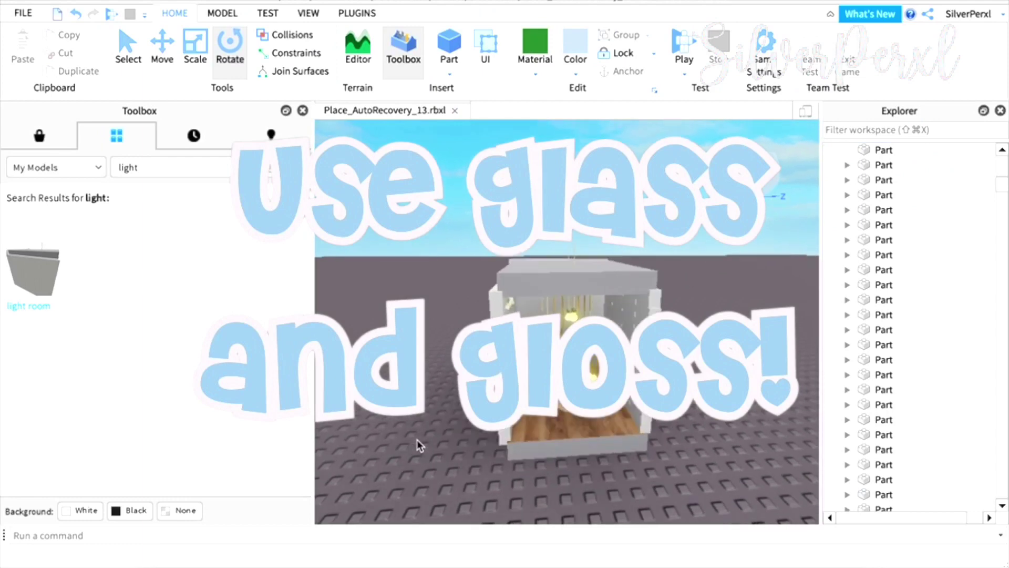
Step: In Roblox Studio, select every part of the room and choose Export Selection
key(w)
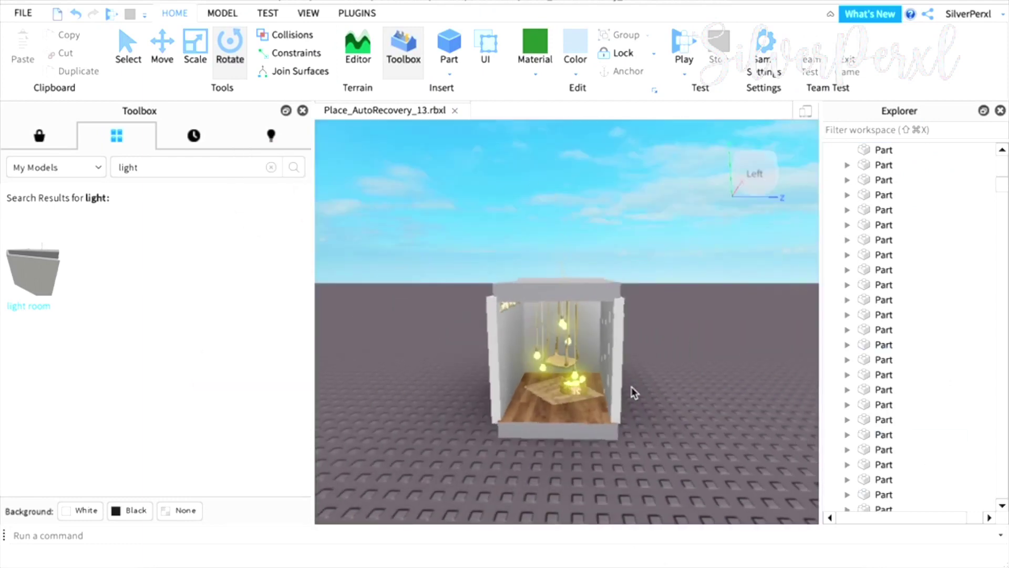
drag(441, 219, 683, 479)
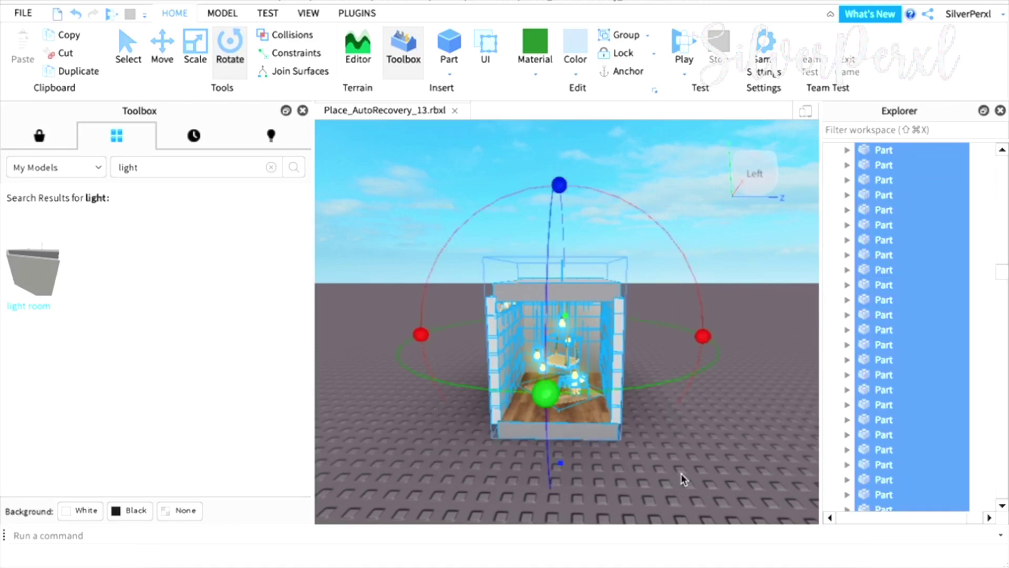
right_click(890, 366)
click(887, 412)
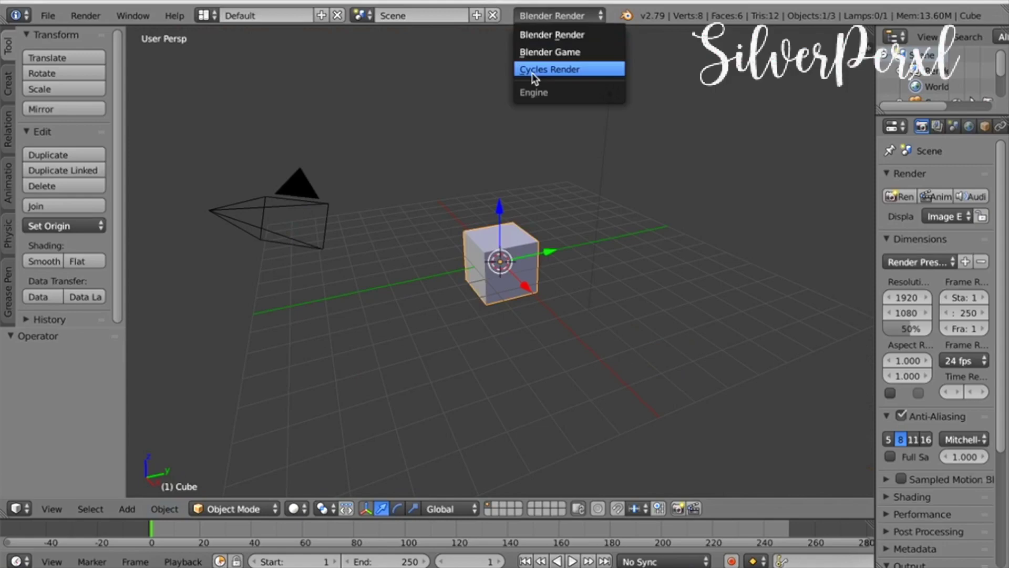
Step: Set the engine to Cycles Render, delete the default cube and the yellow lamp shell
click(535, 71)
key(Delete)
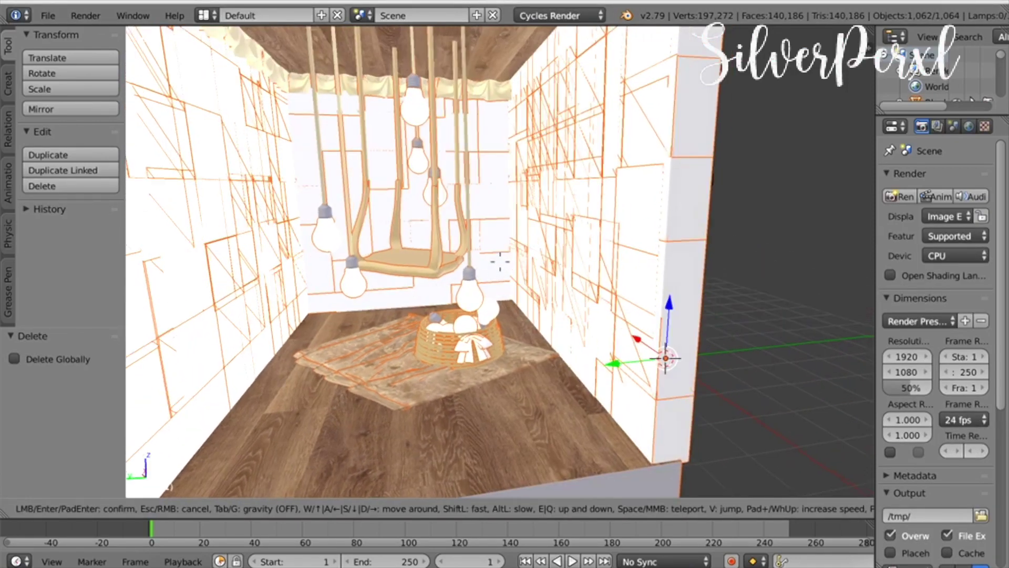
click(501, 265)
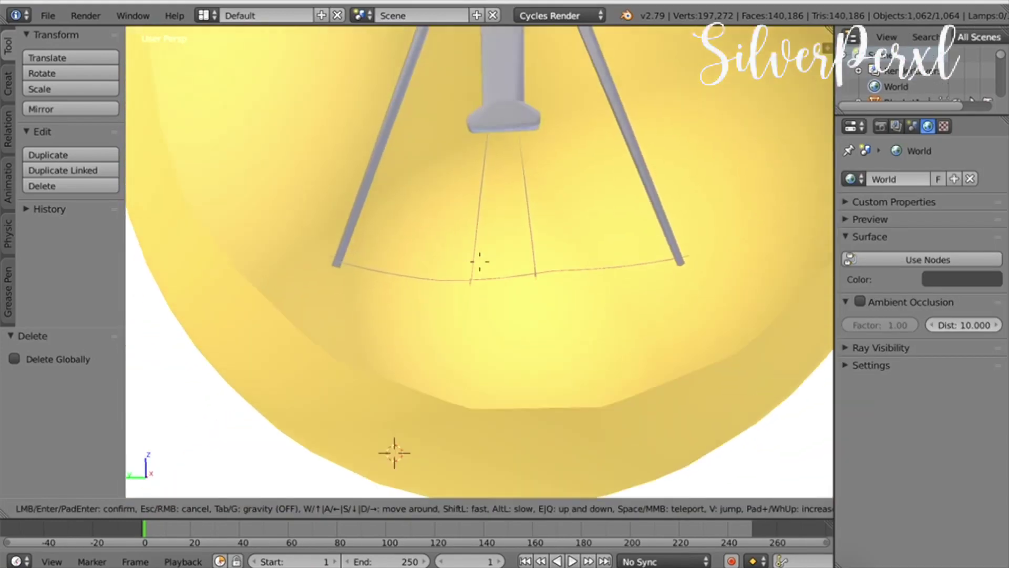
click(234, 259)
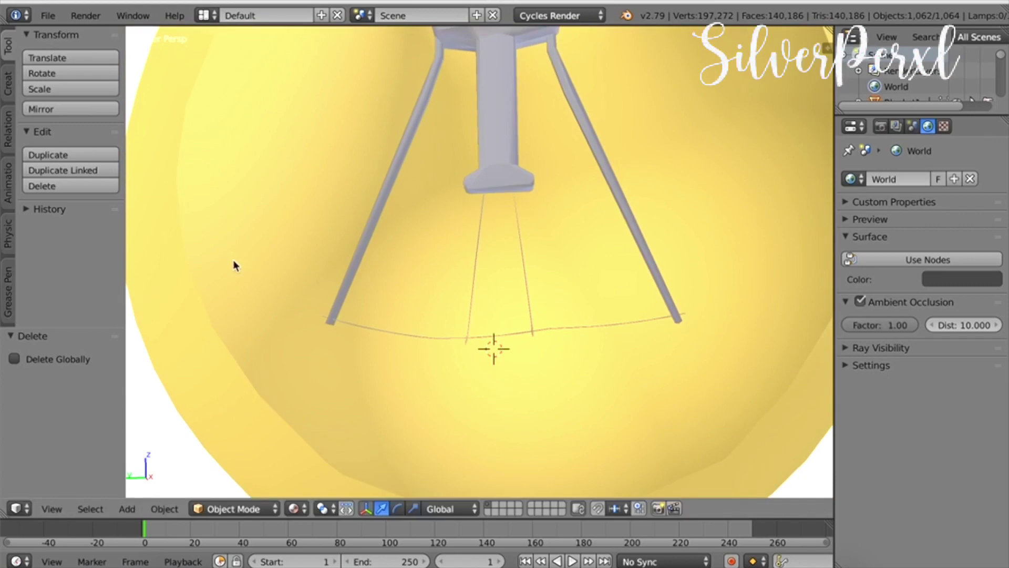
click(243, 349)
right_click(243, 350)
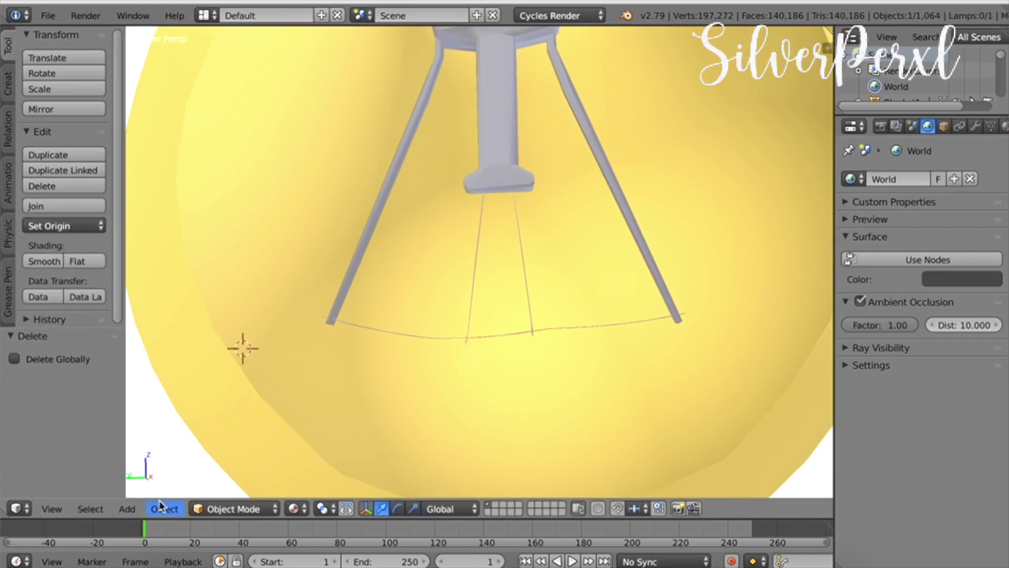
key(x)
click(248, 342)
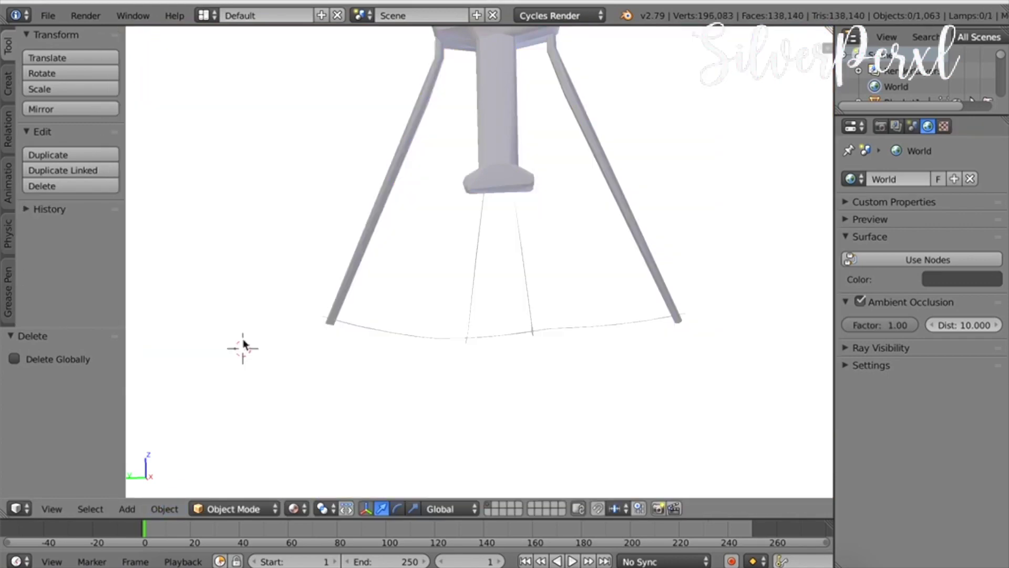
Step: Delete the Light7 lamp shell
key(shift+f)
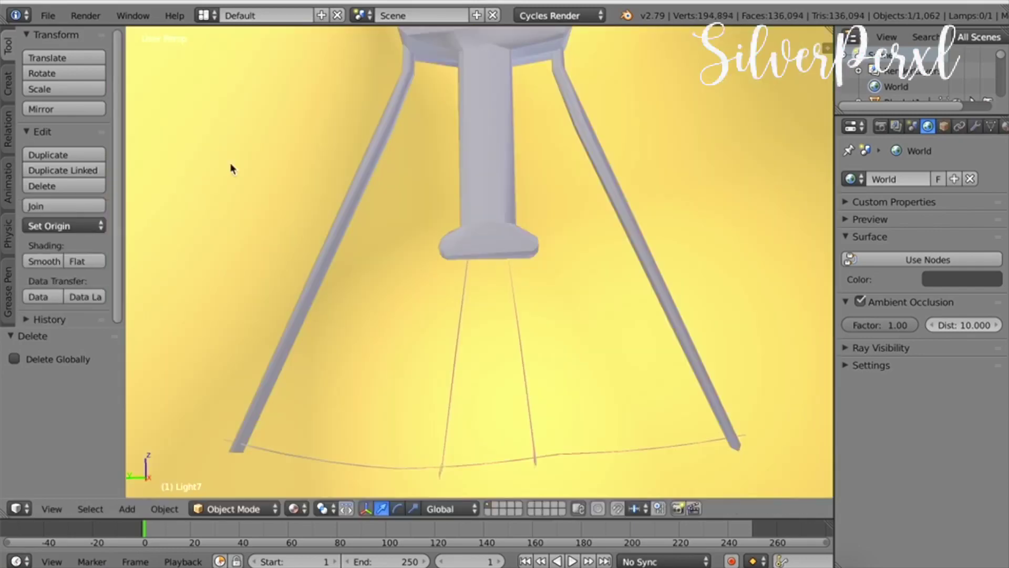
key(x)
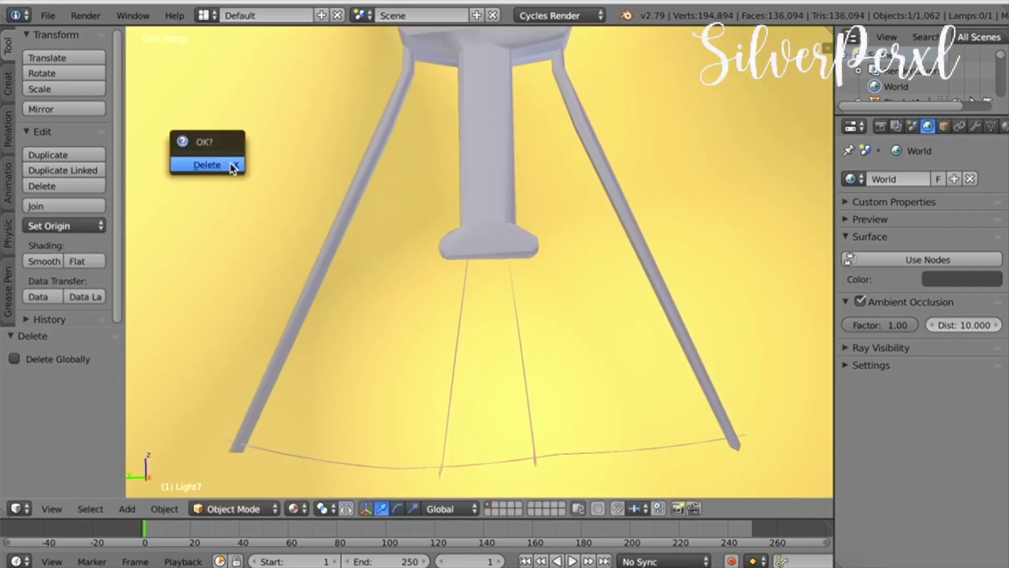
click(233, 164)
Step: Select the right light bulb and show its Bulb1Mtl material settings
key(shift+f)
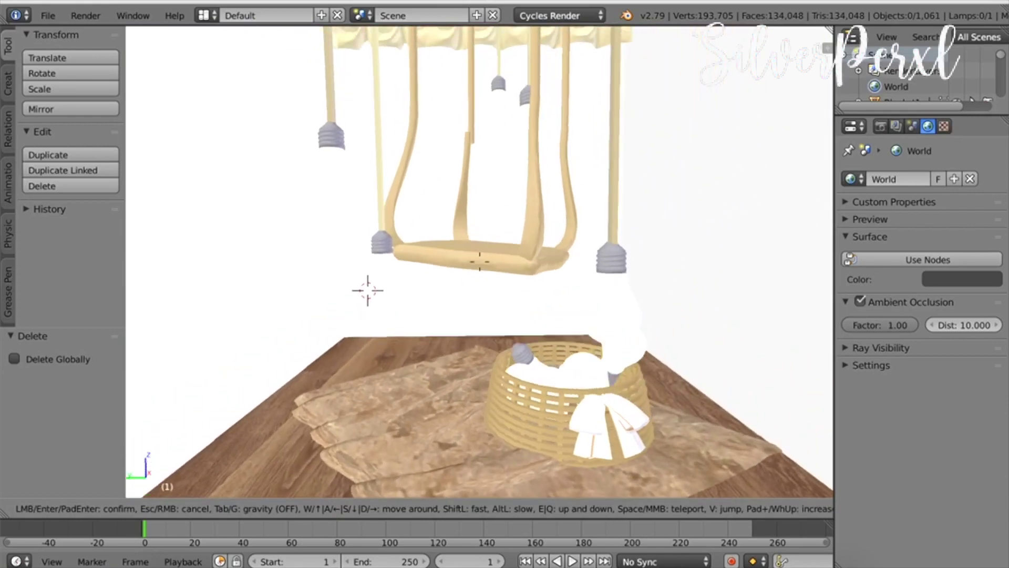
click(479, 261)
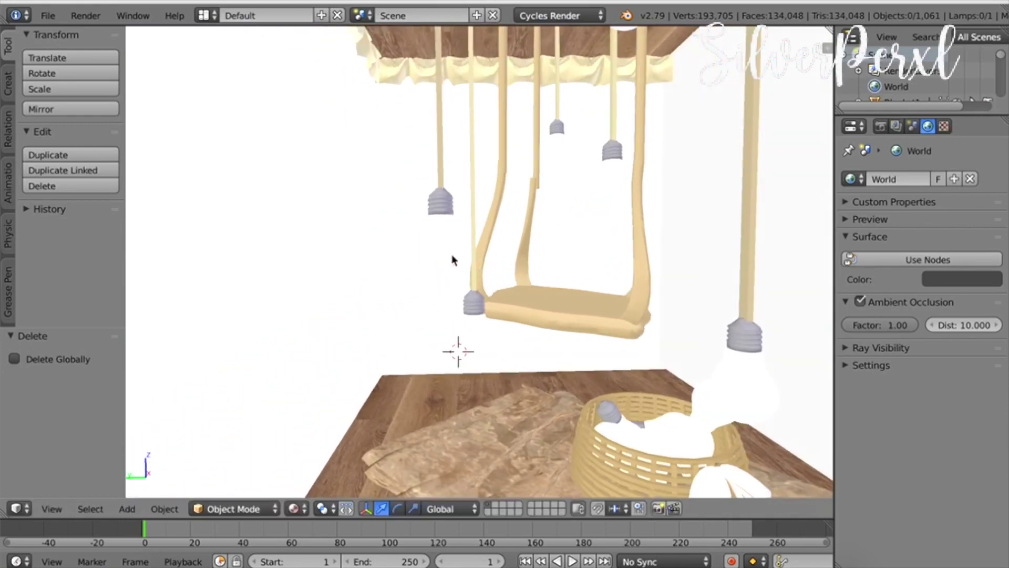
right_click(452, 258)
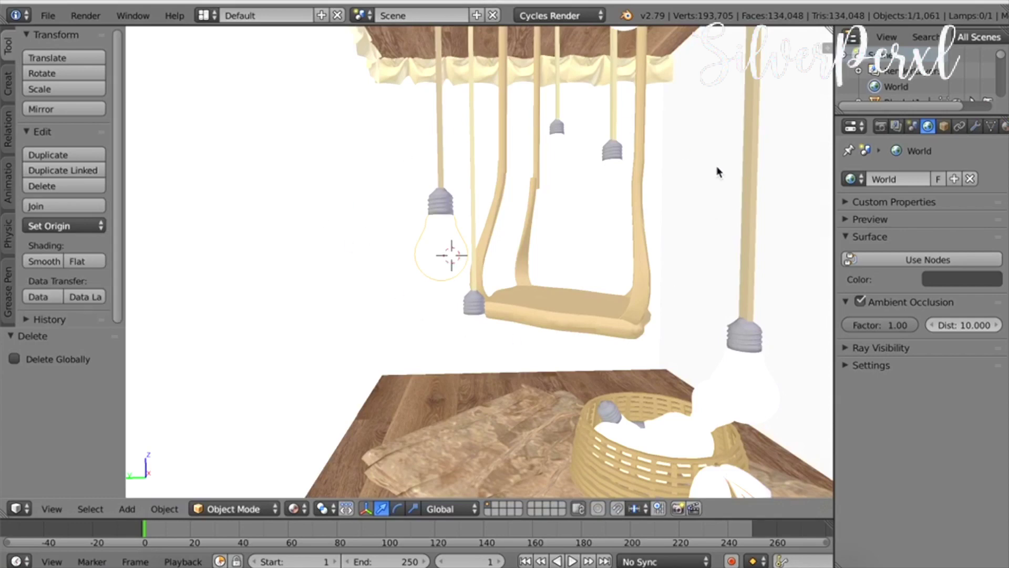
click(1003, 127)
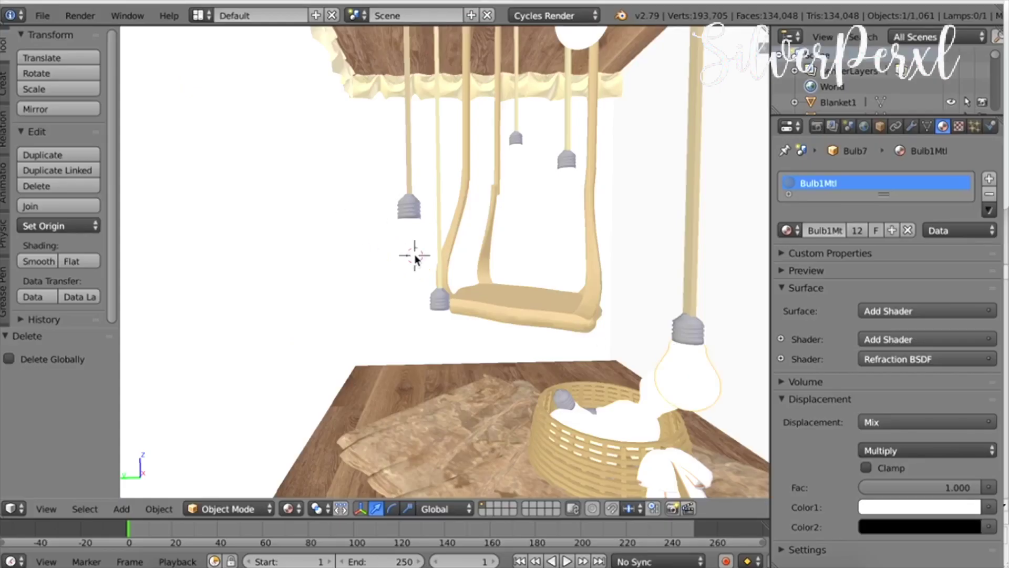
Step: Give Bulb1Mtl a Glass BSDF surface (IOR 1.450) and preview the room in Rendered shading
right_click(415, 257)
click(787, 287)
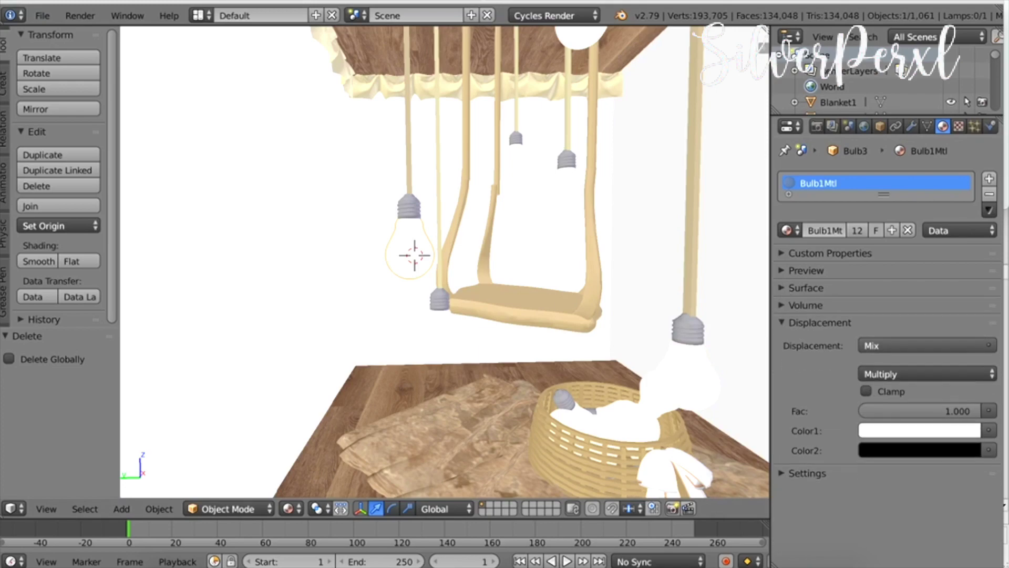
click(787, 288)
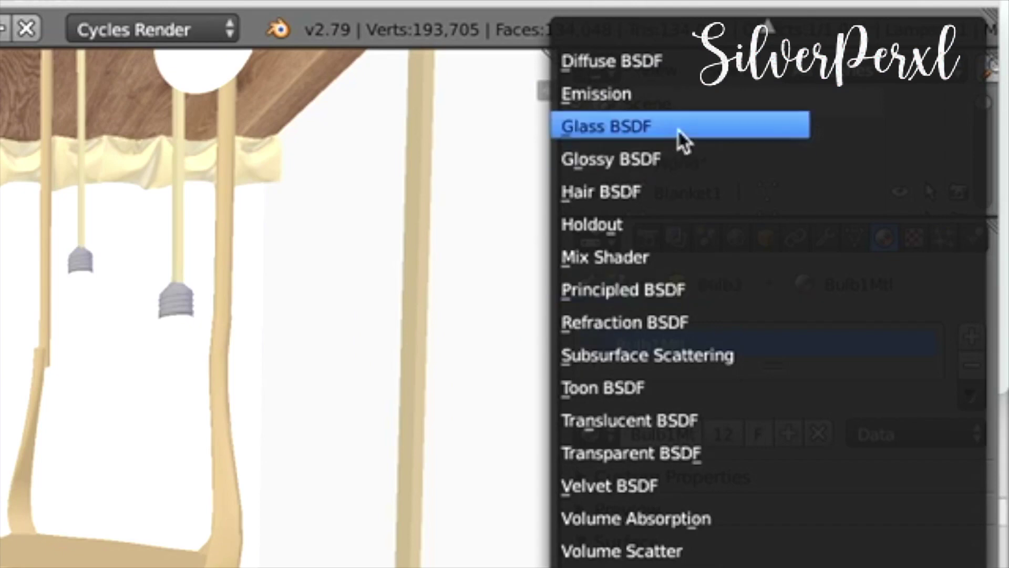
click(690, 121)
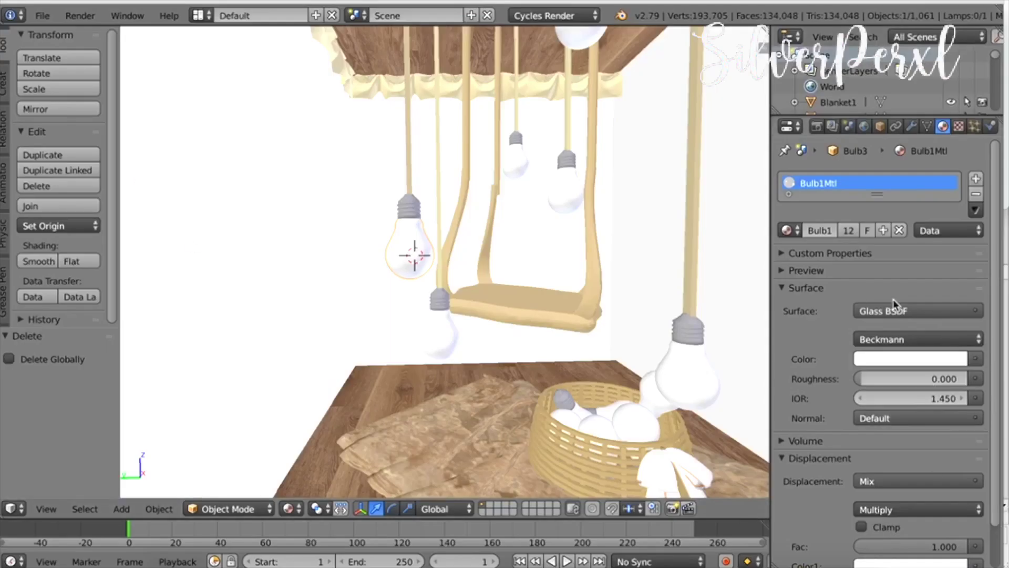
click(887, 361)
key(shift+z)
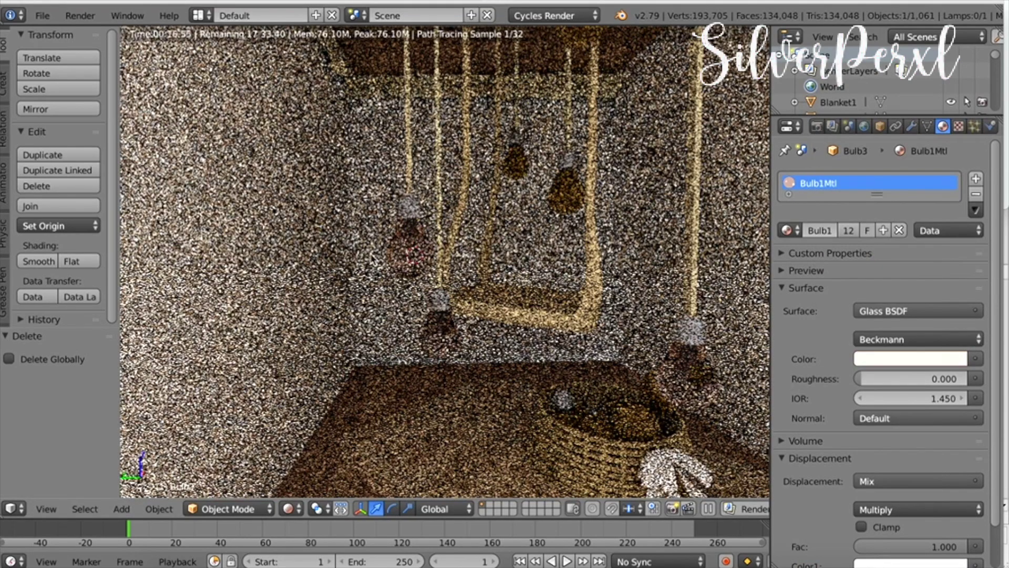
Step: In Material shading, make the cap's Metal1Mtl a Glossy BSDF (roughness 0.200) with a dimmer colour
click(288, 509)
click(303, 421)
right_click(405, 209)
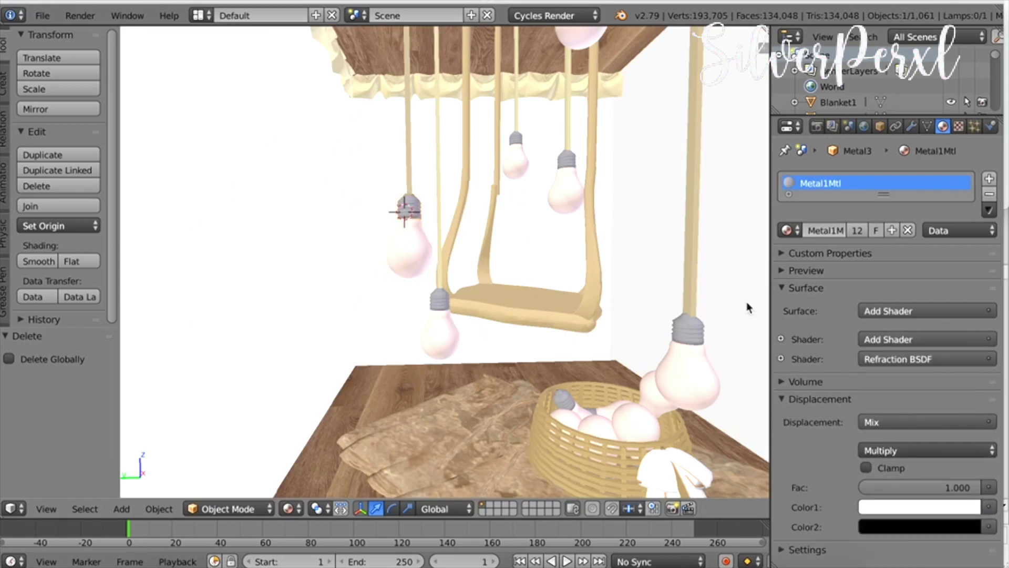
click(887, 311)
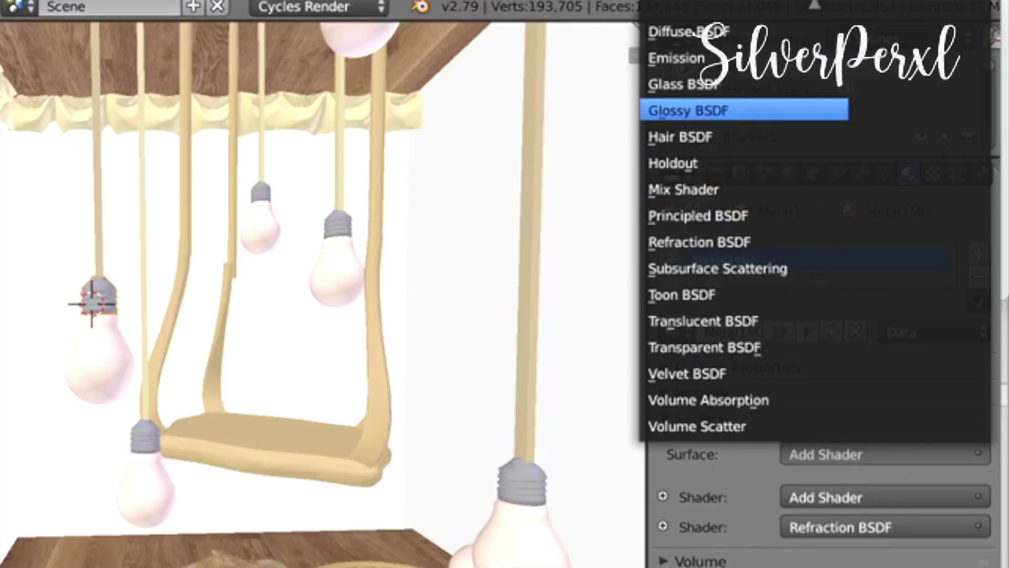
click(736, 110)
click(883, 358)
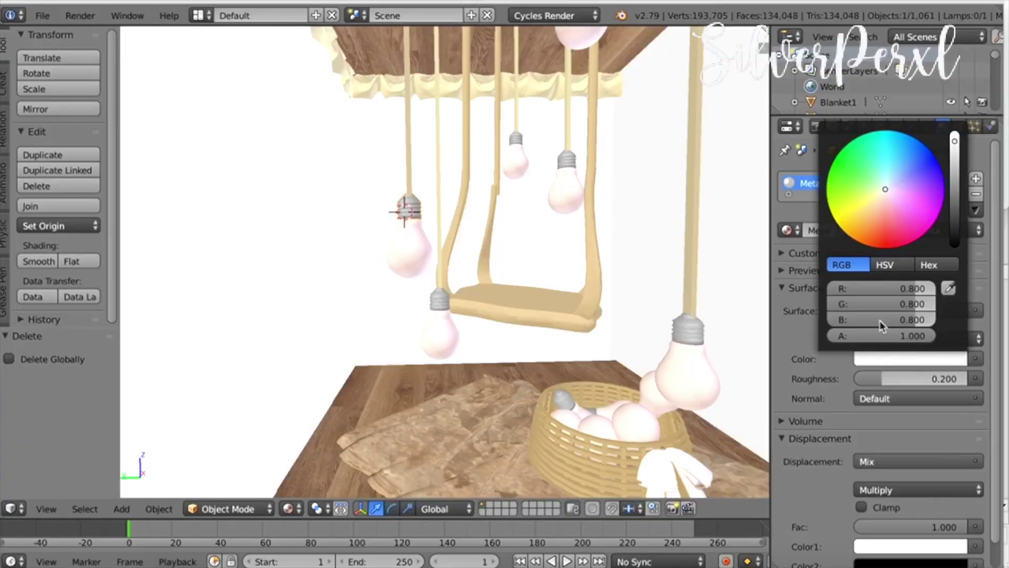
click(885, 197)
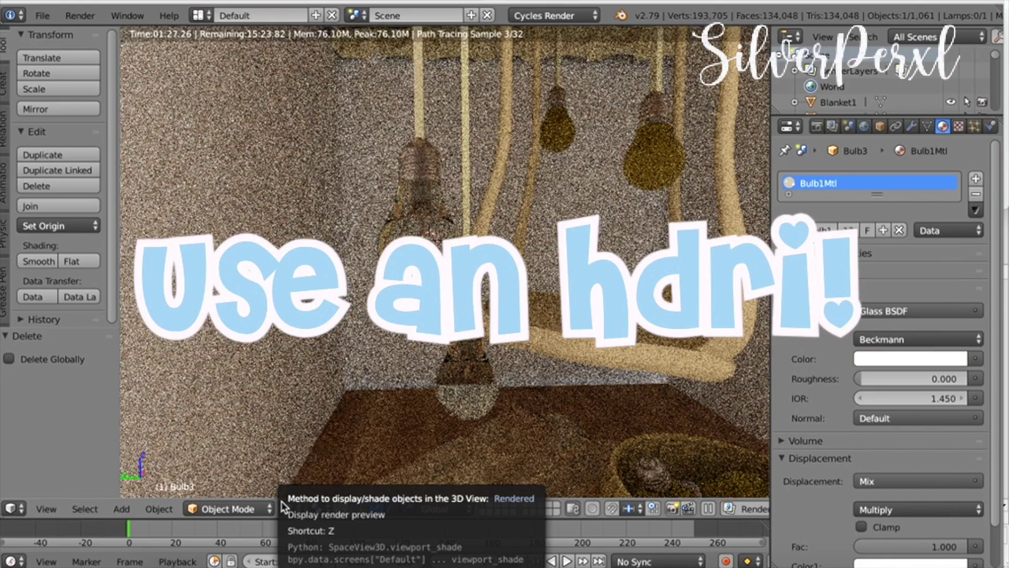
Step: Open Blender's viewport shading options before moving to the browser
click(282, 508)
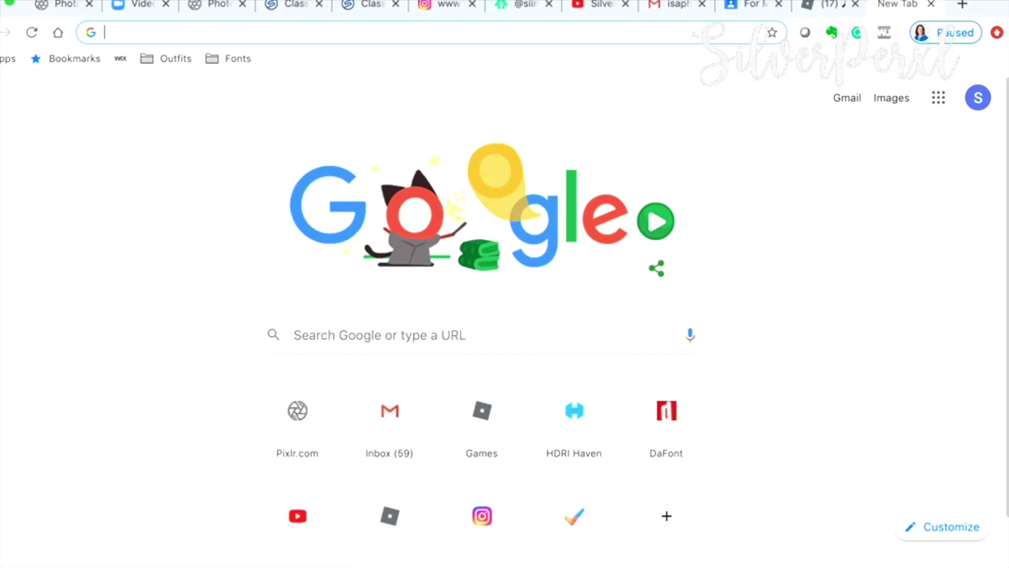
Step: Go to hdrihaven.com via the address bar and open its HDRIs library
text(hdrihaven.com)
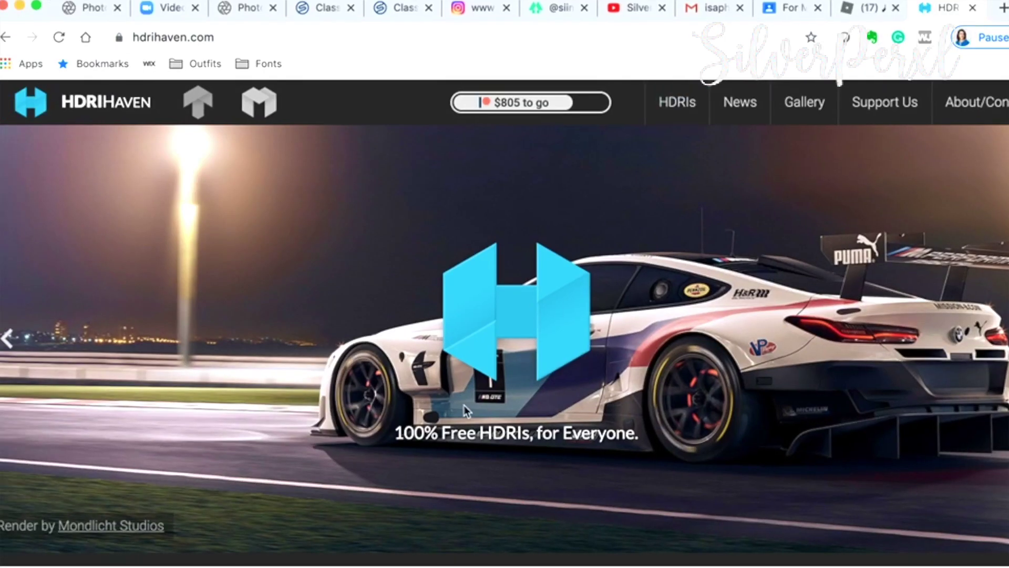
scroll(464, 408, down, 10)
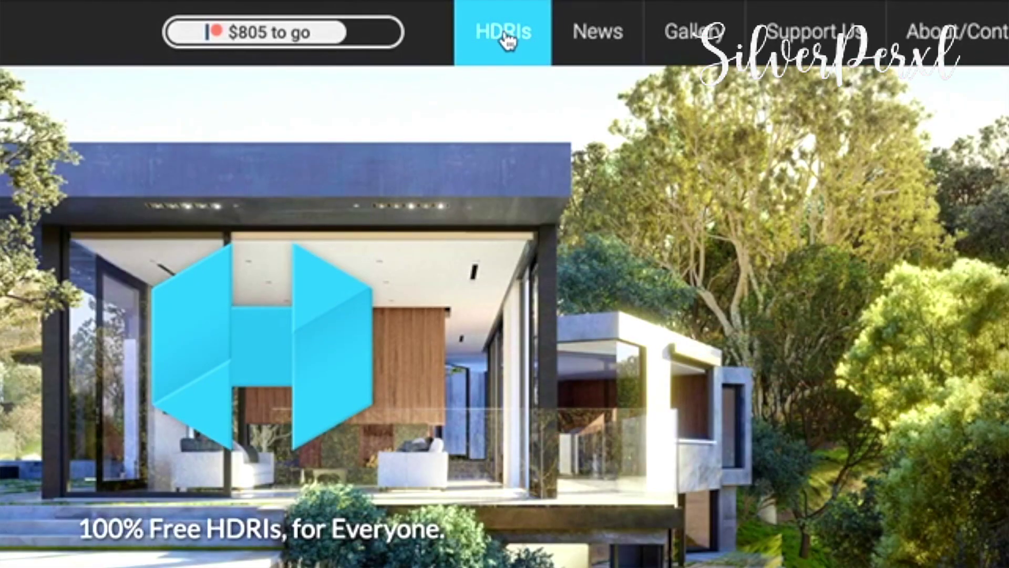
click(503, 36)
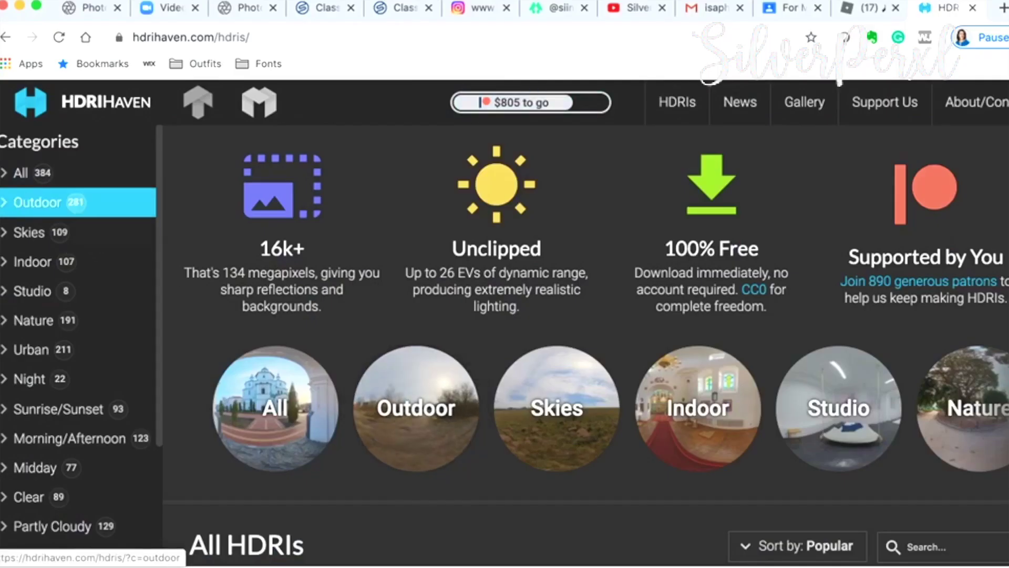
scroll(31, 315, down, 2)
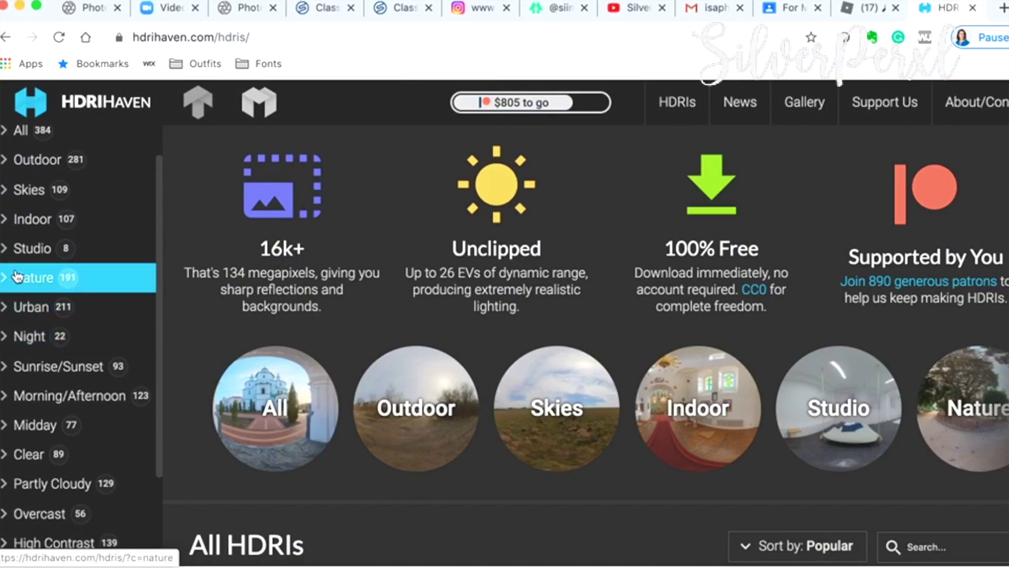
Step: Filter HDRIs to Sunrise/Sunset and open the Small Harbor 02 page
click(50, 361)
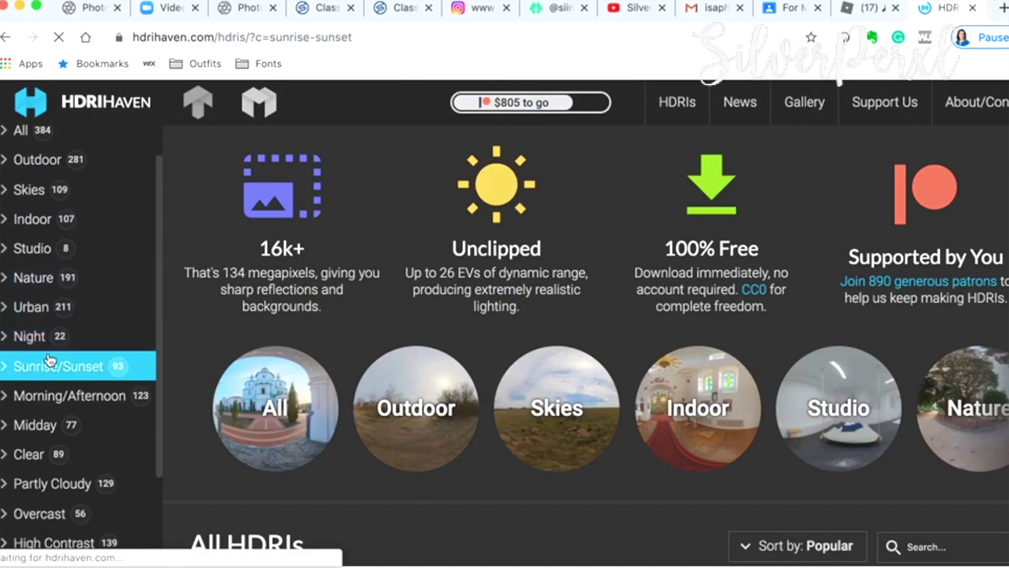
scroll(368, 316, down, 5)
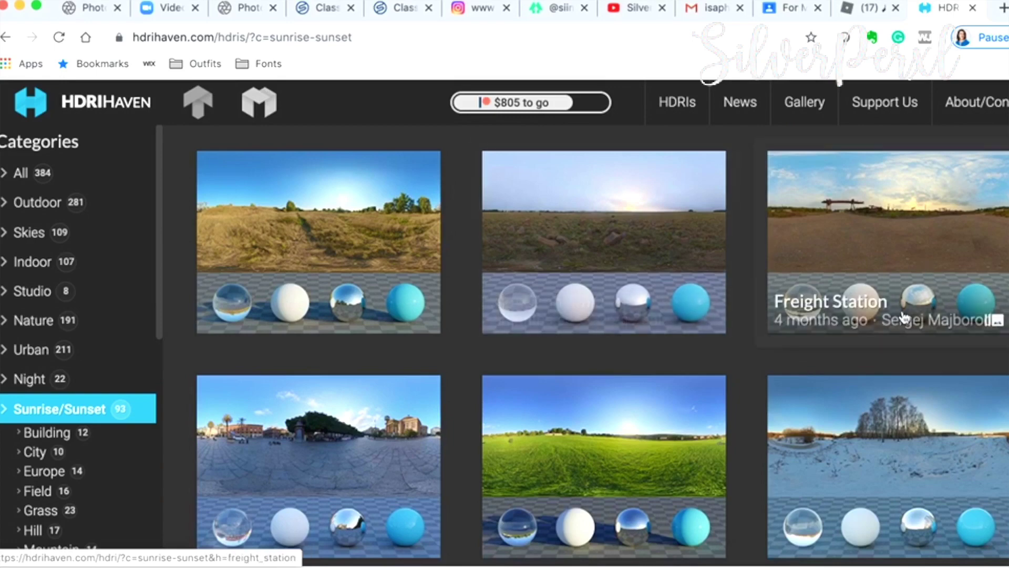
scroll(573, 445, down, 15)
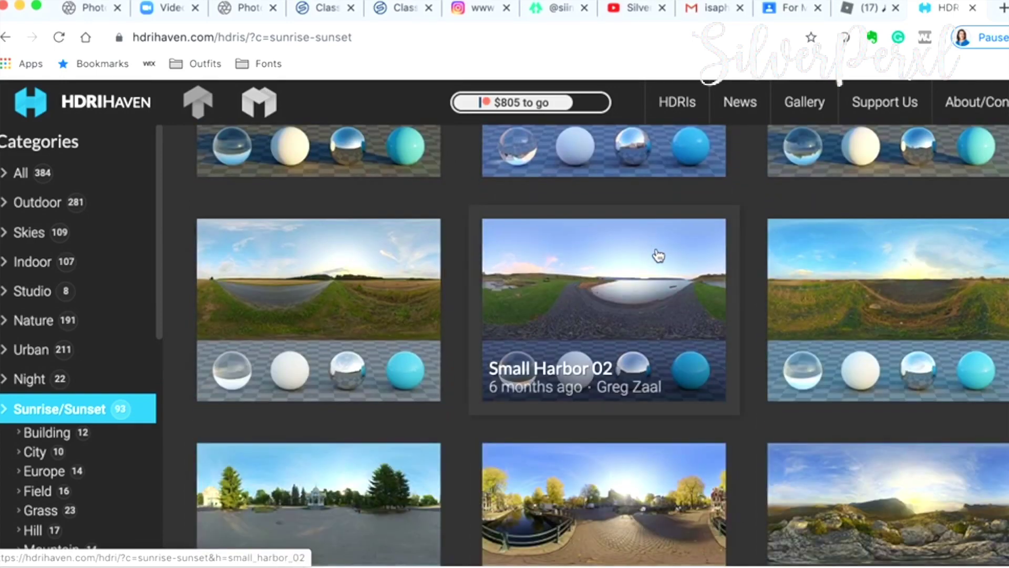
scroll(659, 256, down, 2)
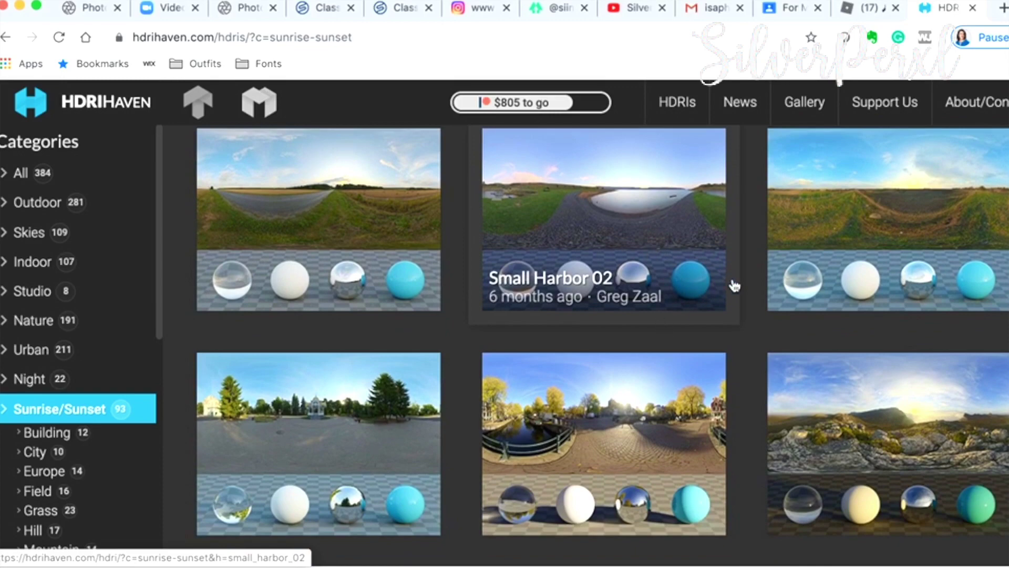
click(584, 216)
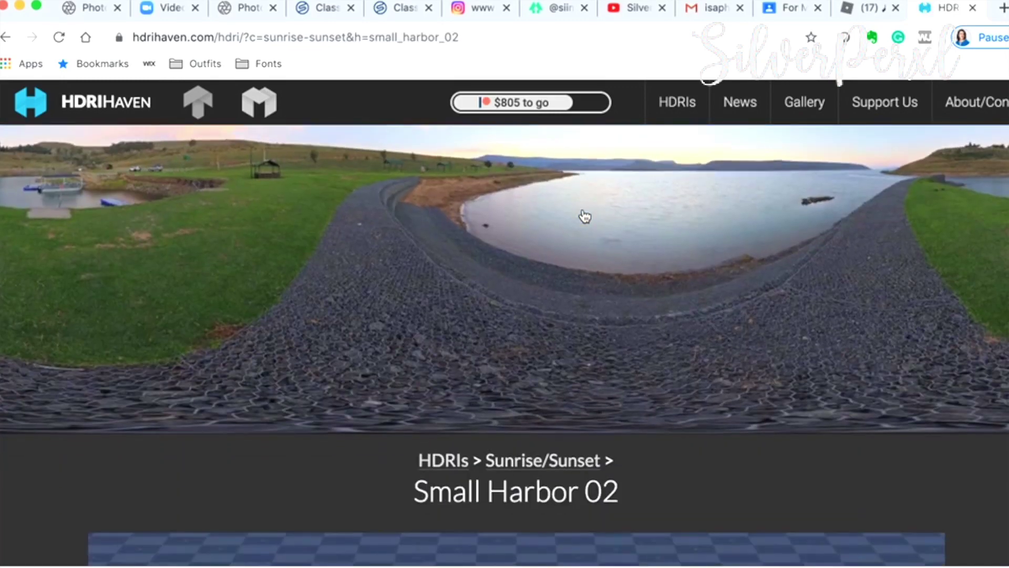
Step: Download the 4k HDR file, small_harbor_02_4k.hdr (24.7 MB)
scroll(612, 376, down, 8)
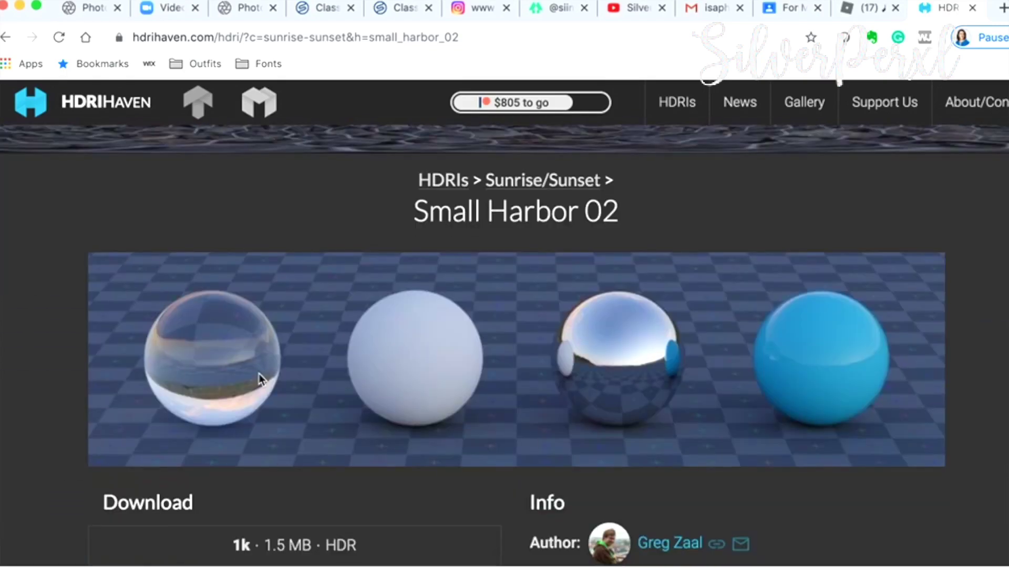
scroll(329, 477, down, 7)
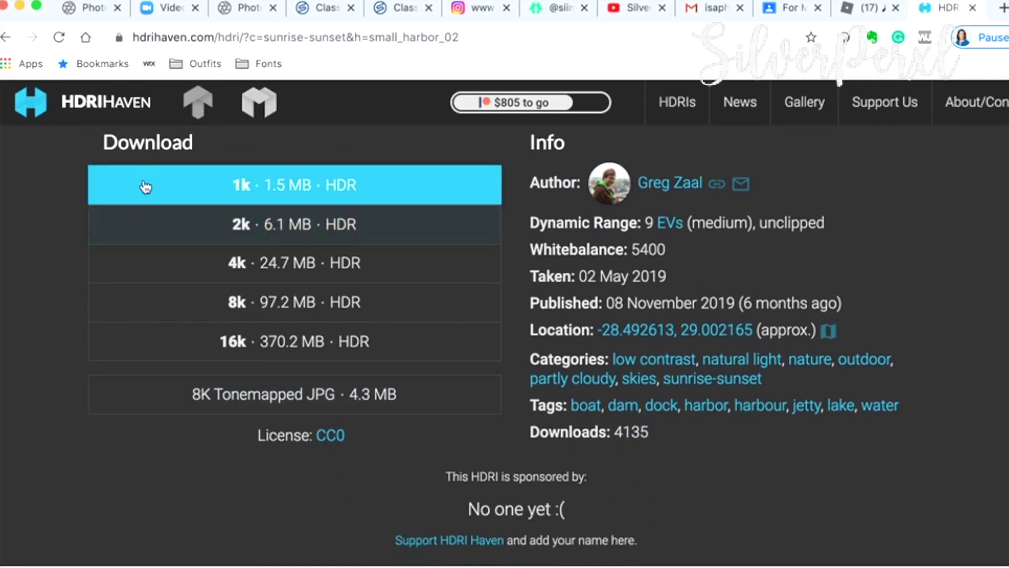
click(315, 273)
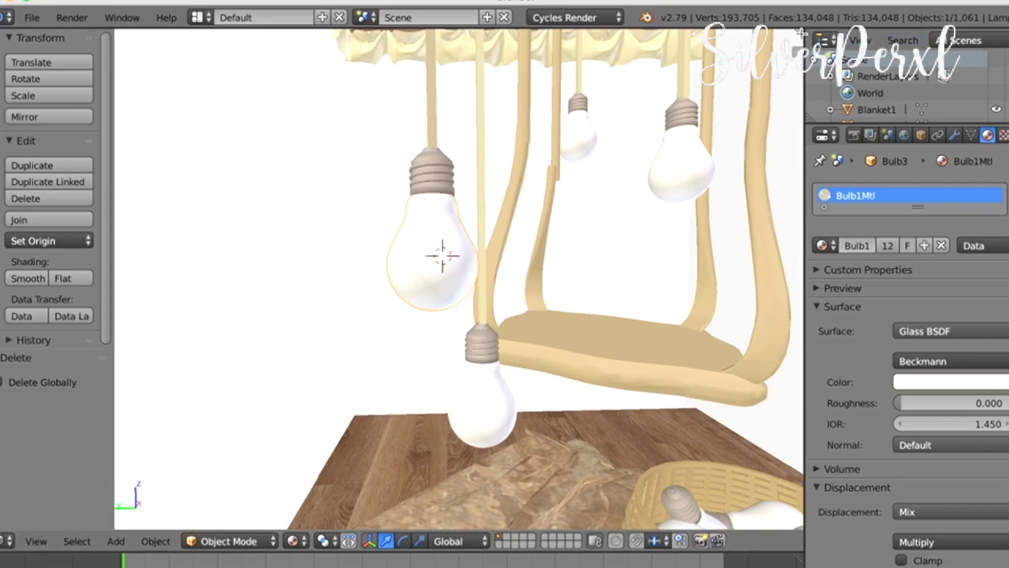
Step: Split the 3D viewport and turn the upper area into a Node Editor
drag(801, 36, 803, 338)
click(8, 329)
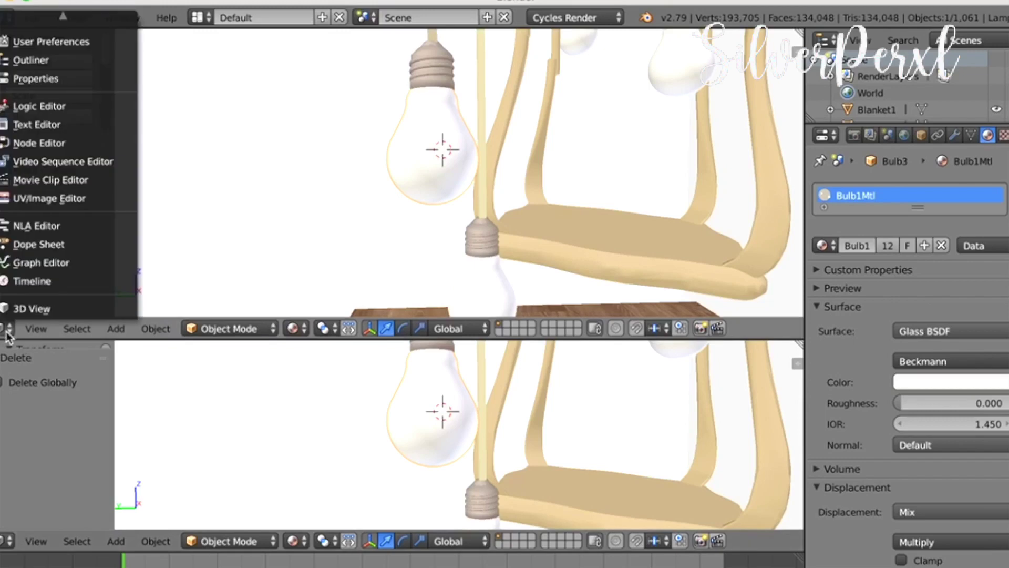
click(36, 147)
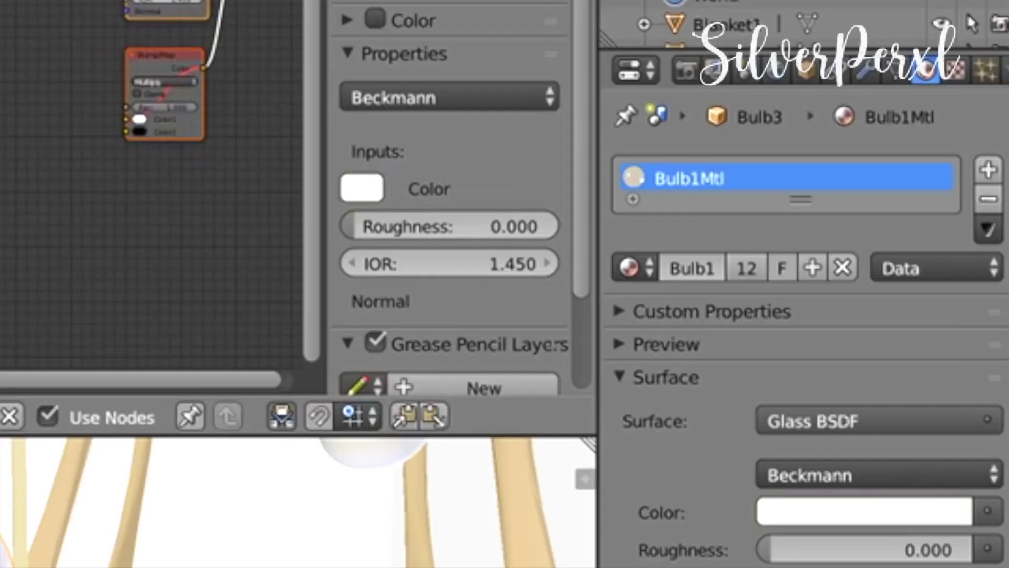
Step: Enable Use Nodes for the World and show its Background and World Output nodes
click(776, 71)
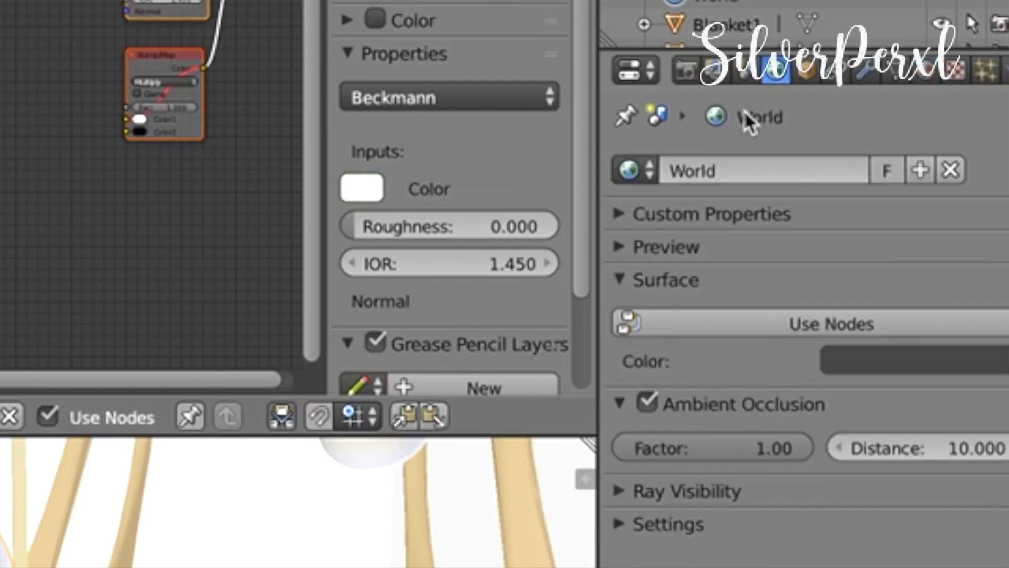
click(765, 336)
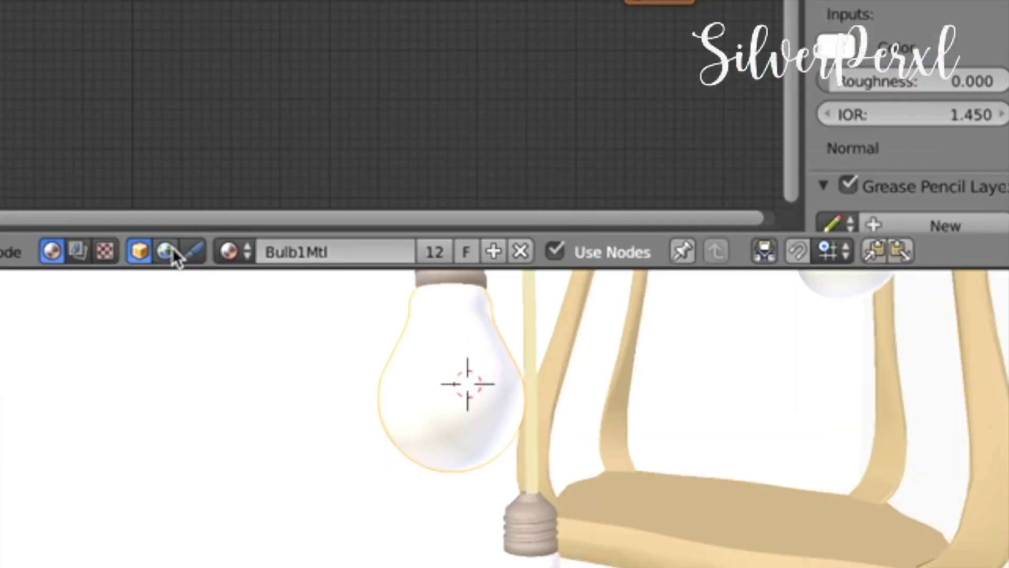
click(175, 251)
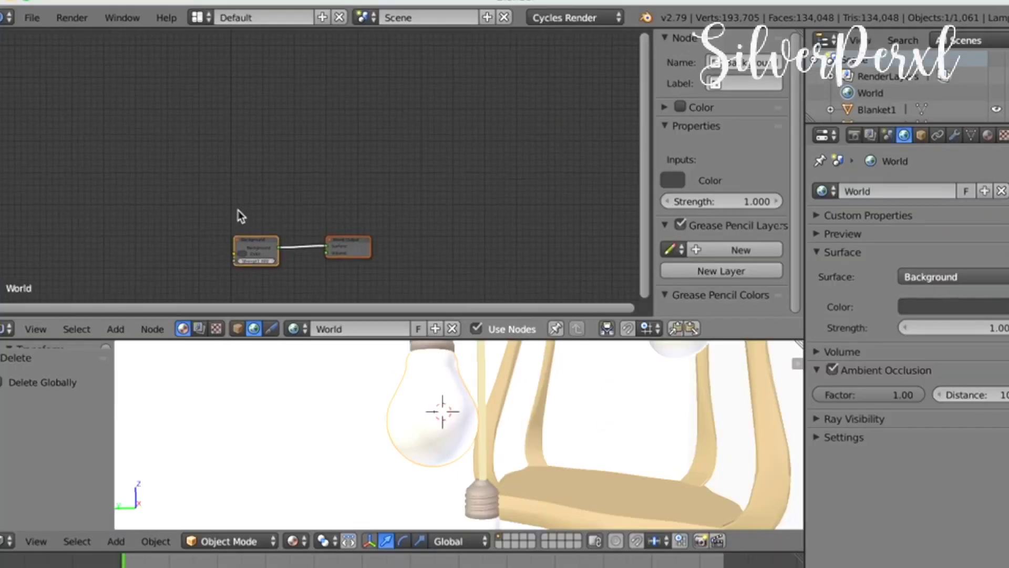
scroll(143, 68, up, 2)
shift+scroll(237, 213, down, 5)
shift+scroll(237, 214, up, 3)
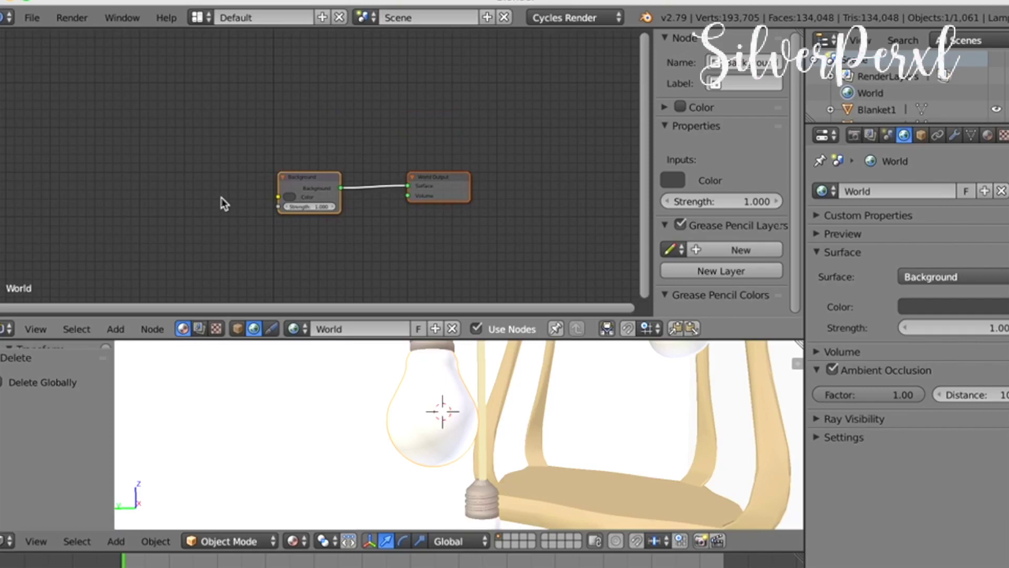
Step: Add an Environment Texture node, link its Color into Background Color, and browse for the HDRI
key(shift+a)
click(197, 203)
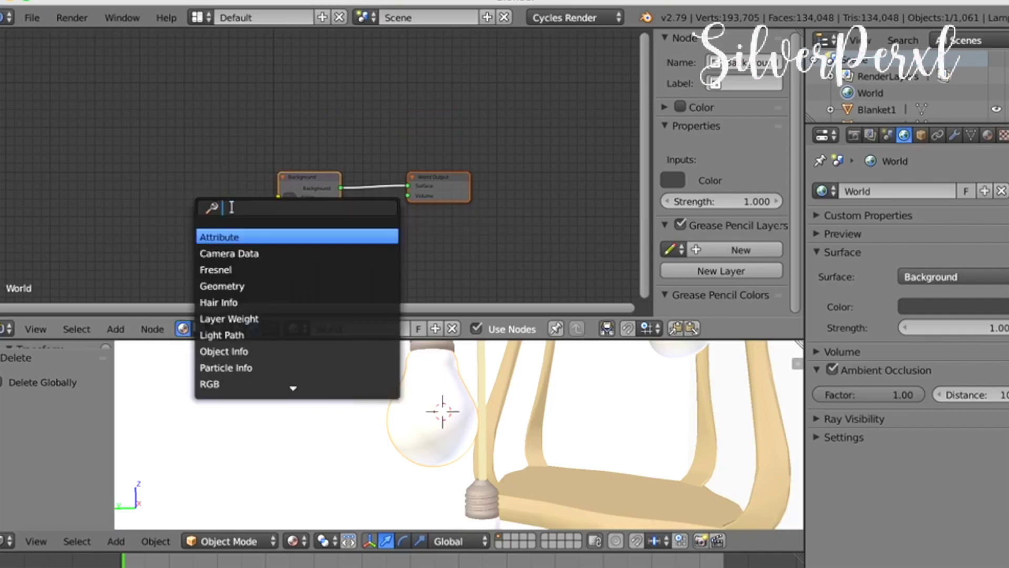
text(er)
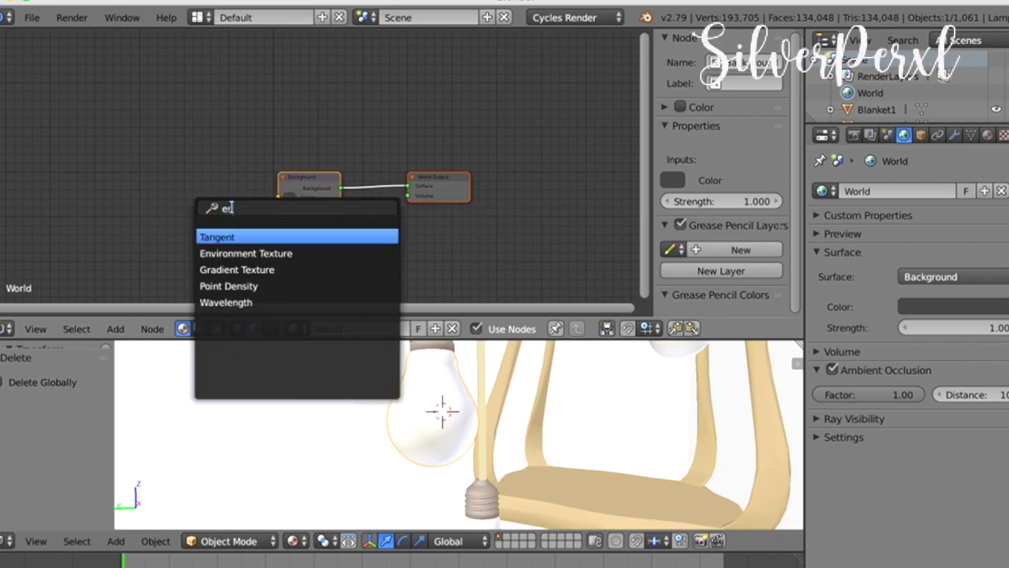
click(245, 253)
click(162, 152)
drag(220, 167, 295, 198)
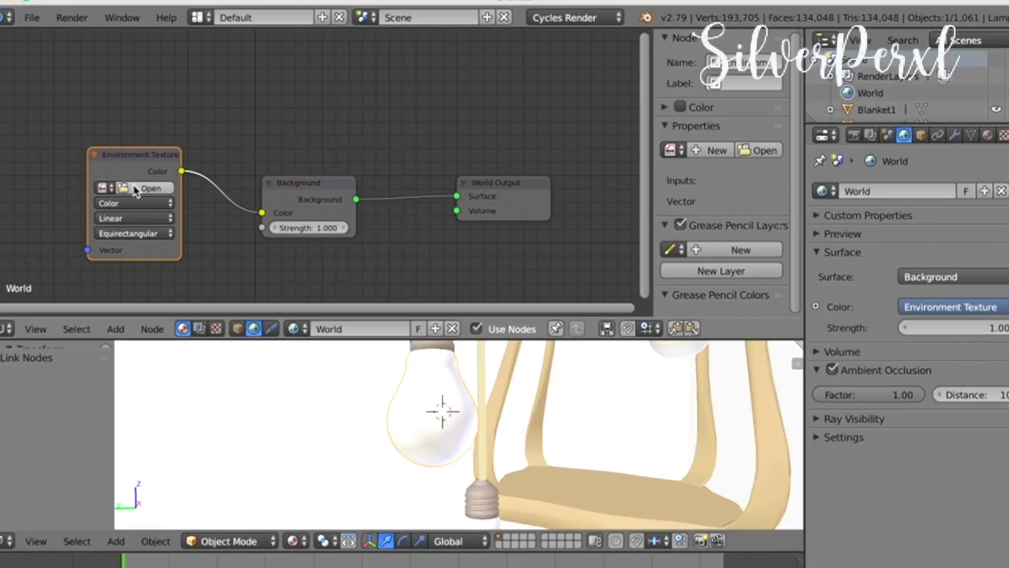
click(138, 188)
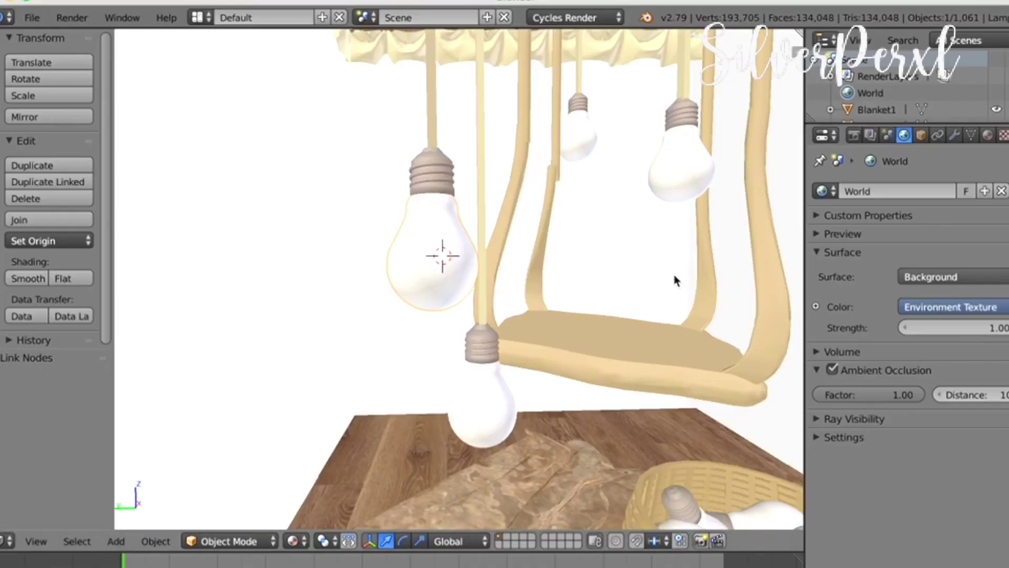
Step: Walk the view back to the room and preview it in Rendered shading
key(shift+f)
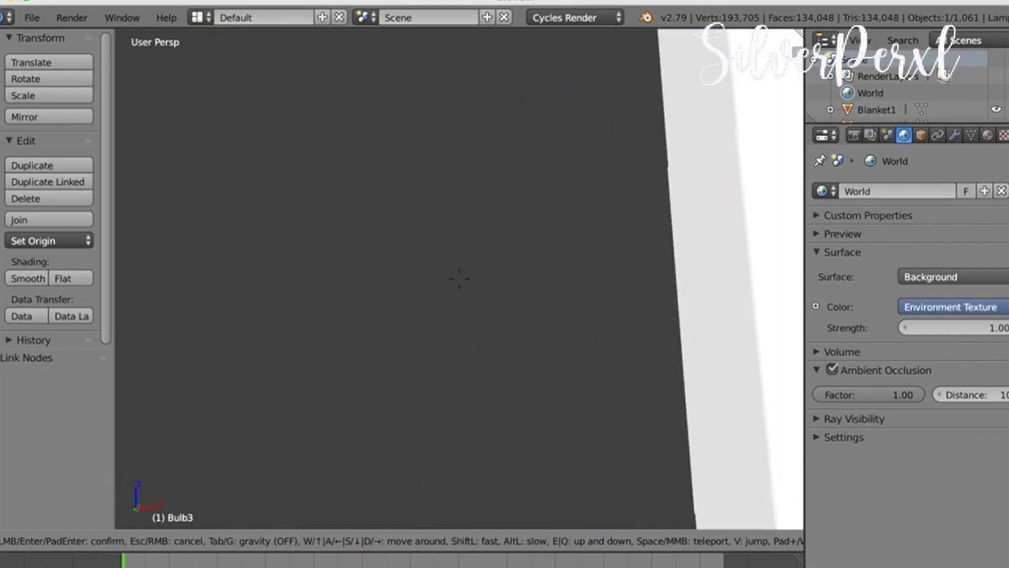
click(459, 279)
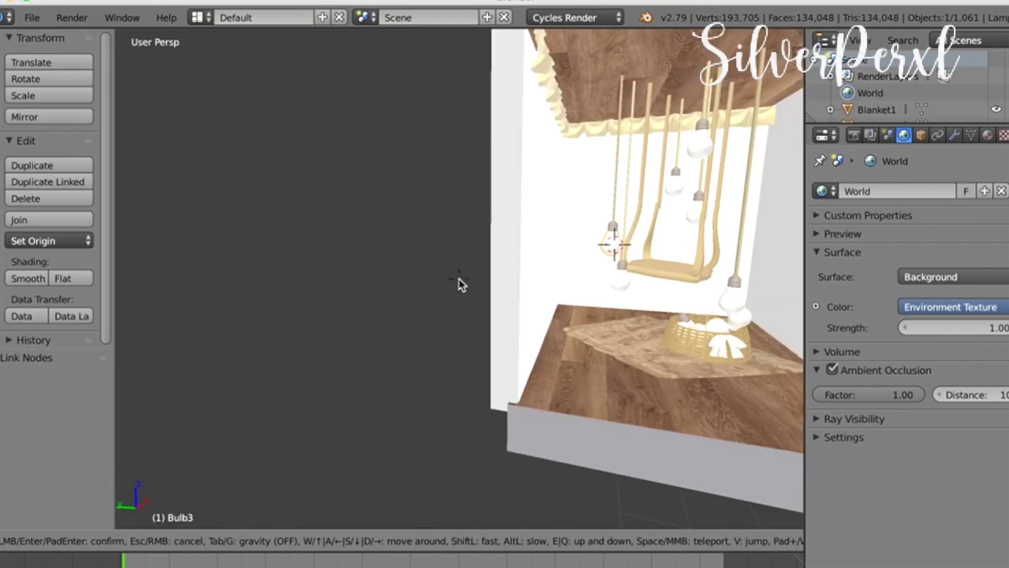
click(293, 541)
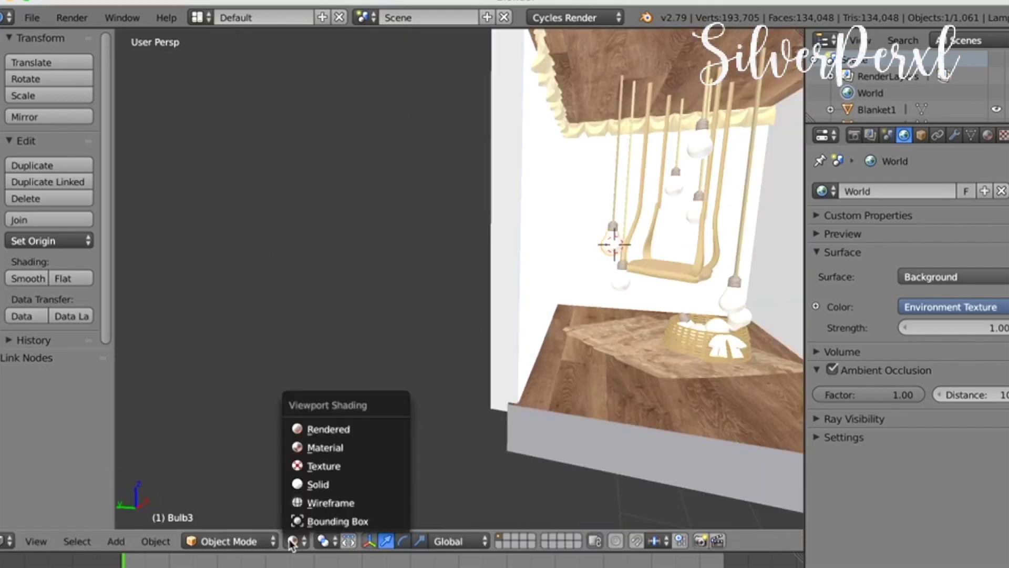
click(320, 428)
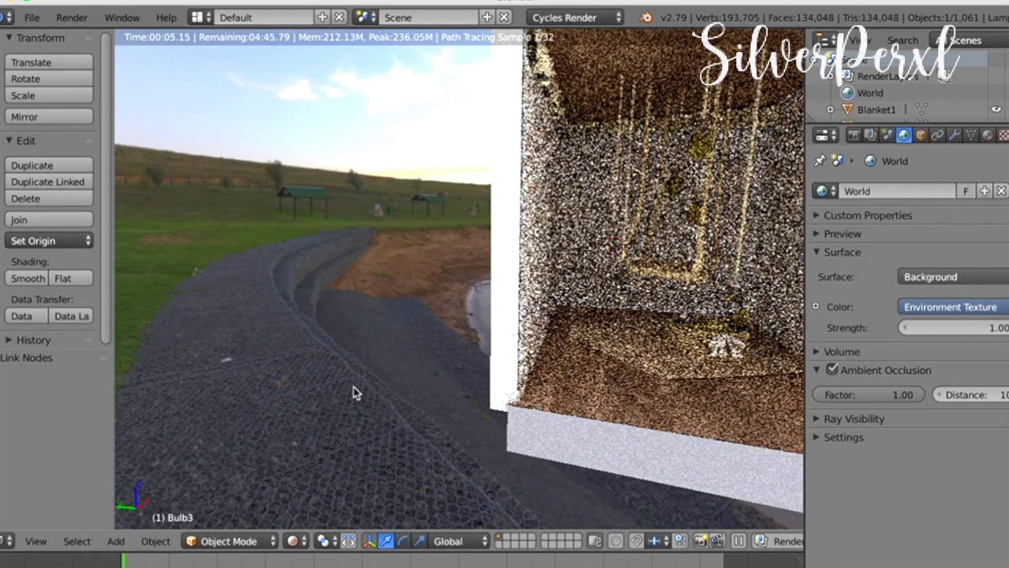
Step: Return to Material Preview and walk the view sideways past the room
click(293, 540)
click(293, 541)
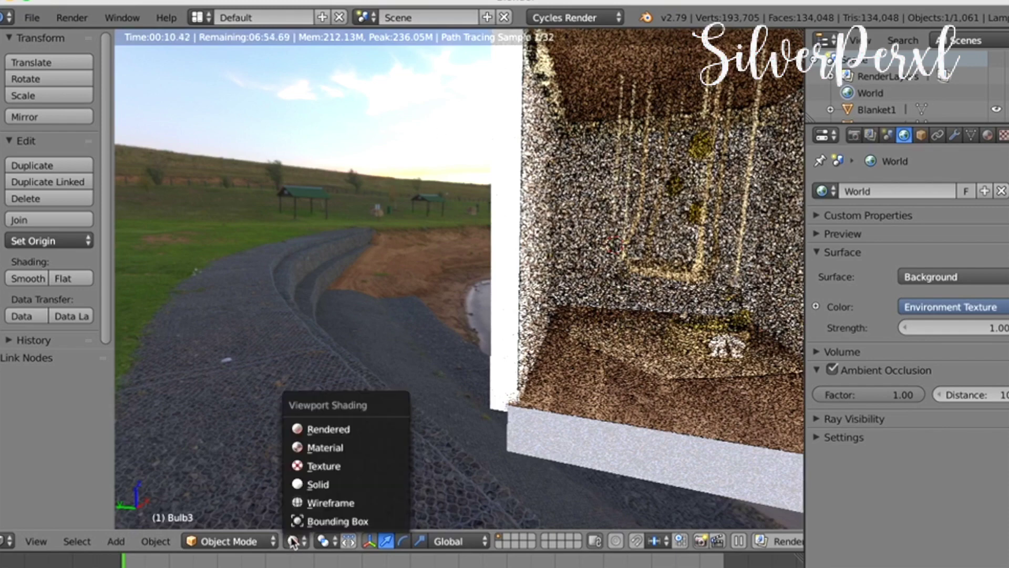
click(315, 448)
key(shift+f)
key(a)
key(Return)
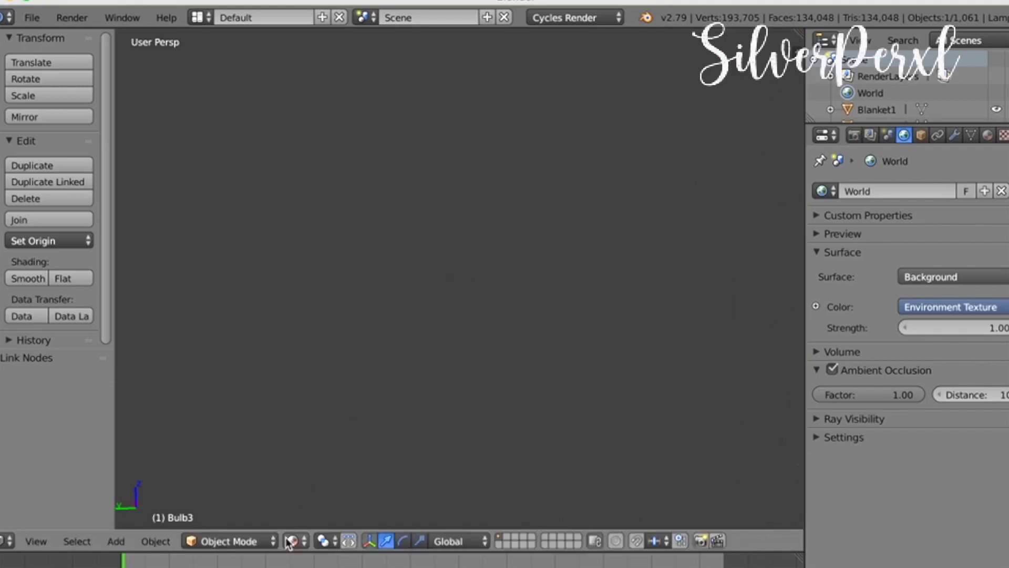
Step: Switch to Rendered preview with the environment and reposition Bulb3
click(292, 540)
click(310, 426)
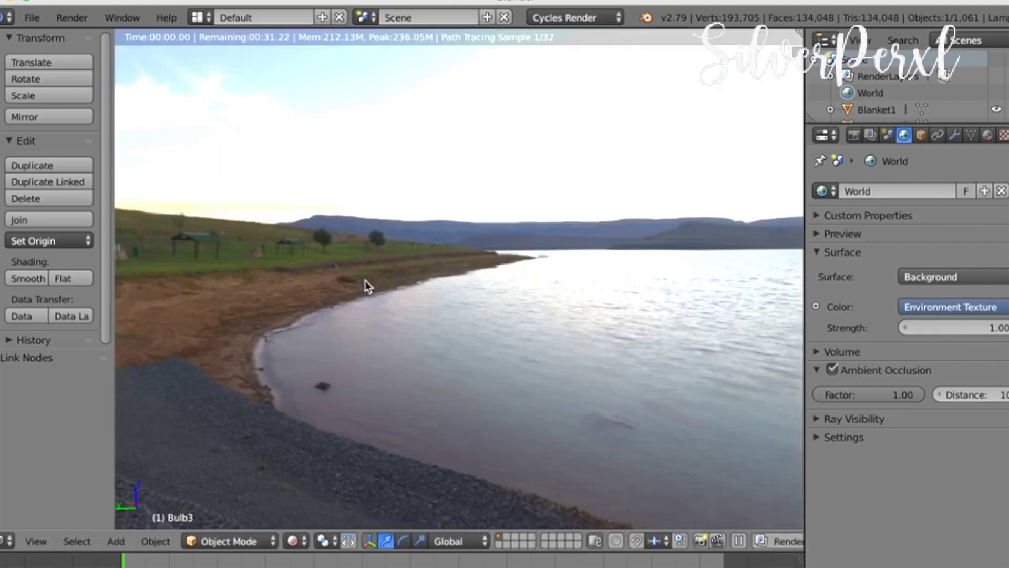
key(g)
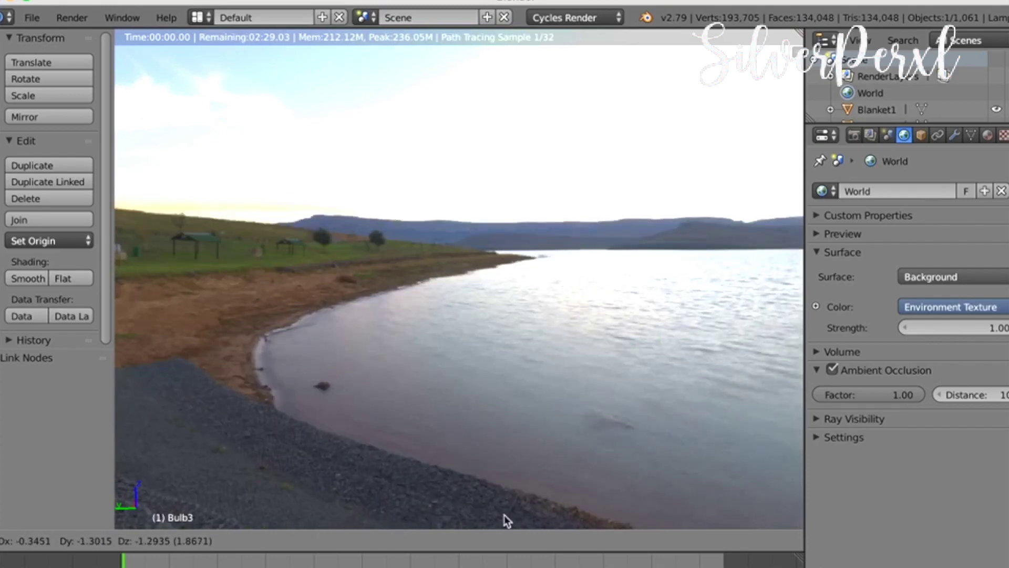
click(307, 321)
Step: Return to Material Preview, frame the whole room, and start a new file with Ctrl+N
click(293, 540)
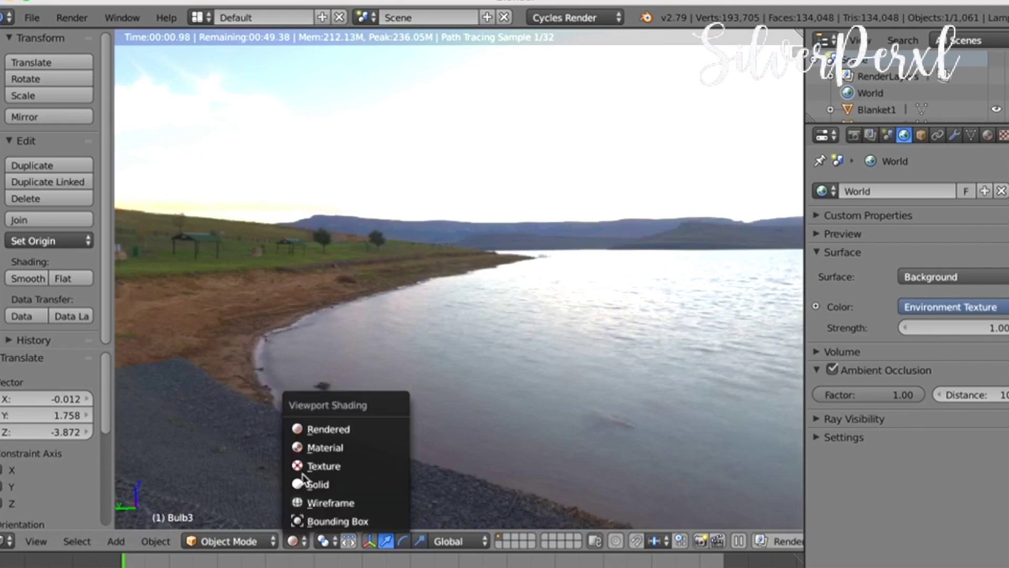
click(314, 445)
key(shift+f)
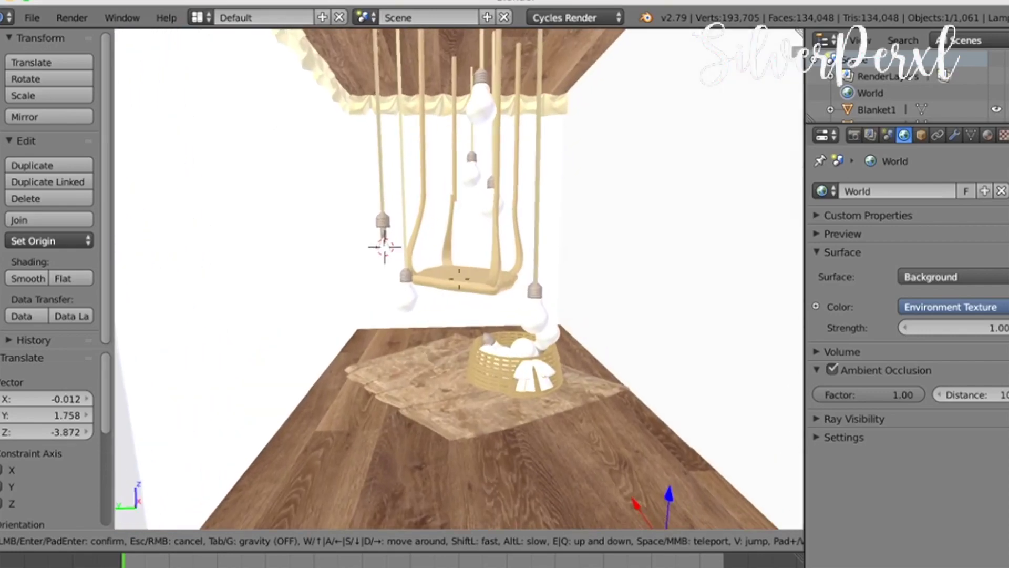
click(459, 283)
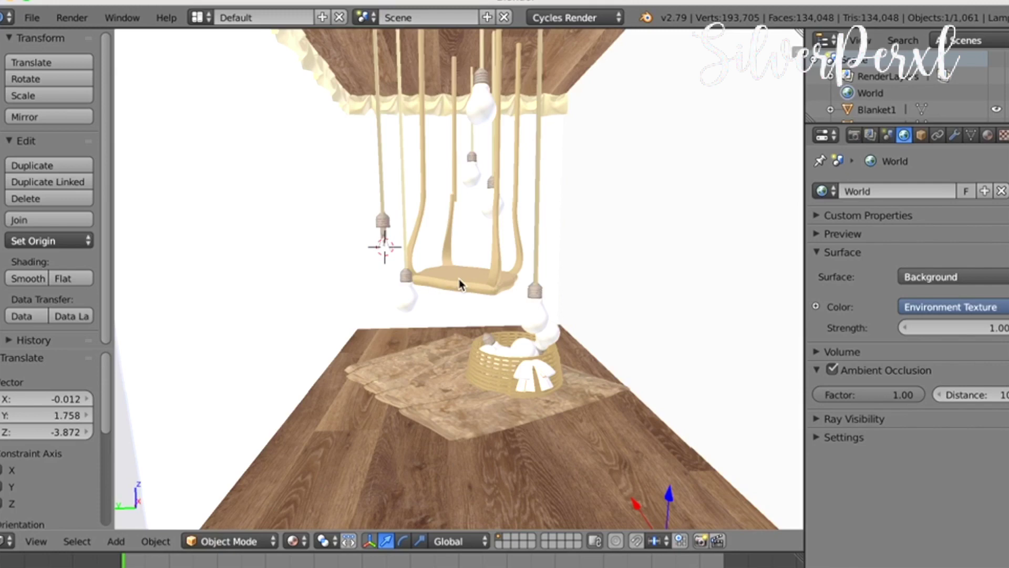
key(ctrl+n)
Step: Reload the start-up file and delete the default cube
click(461, 282)
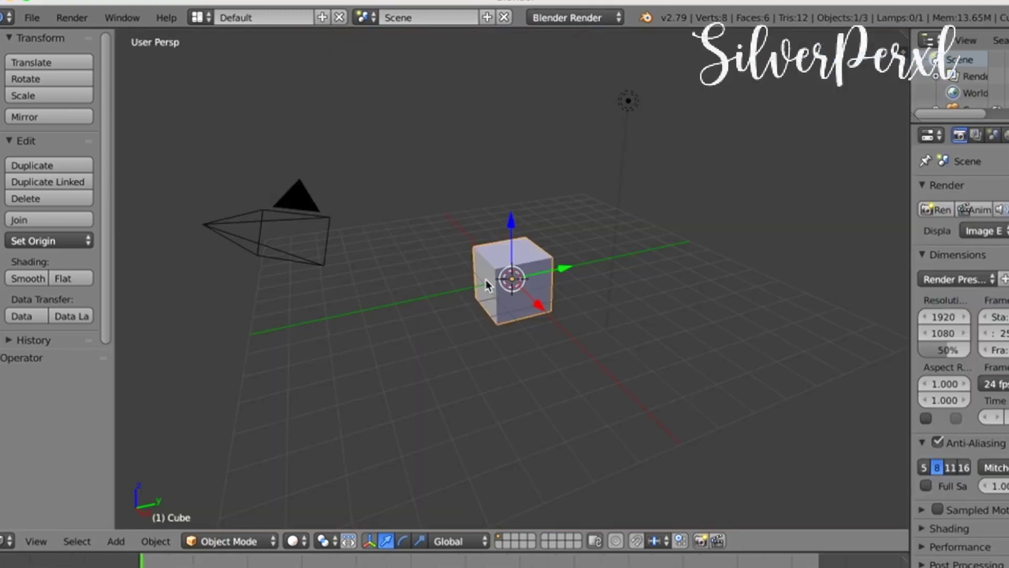
key(x)
click(529, 297)
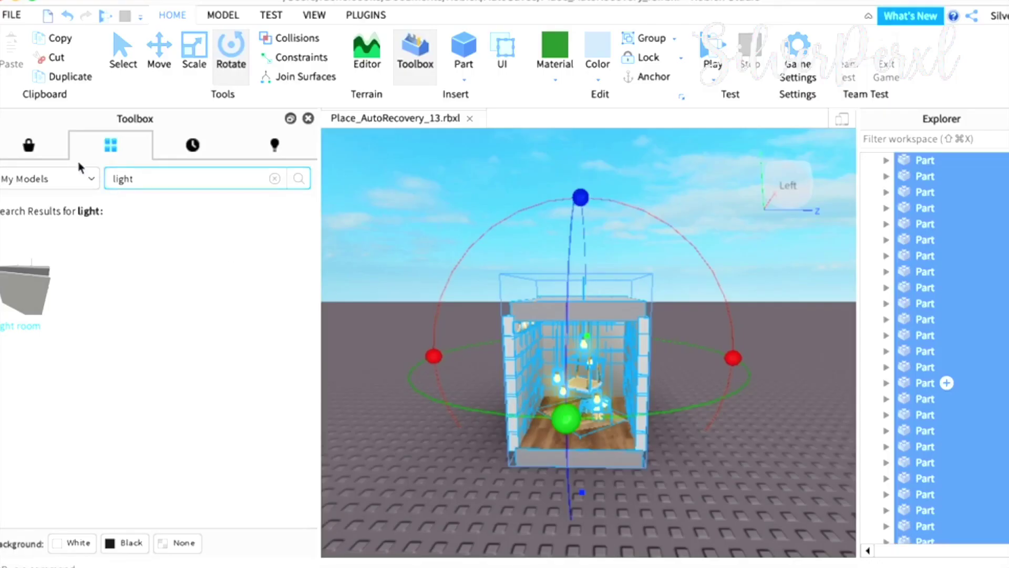
Step: Delete the old room model and insert Flower Room from My Models in the Toolbox
key(Delete)
click(275, 144)
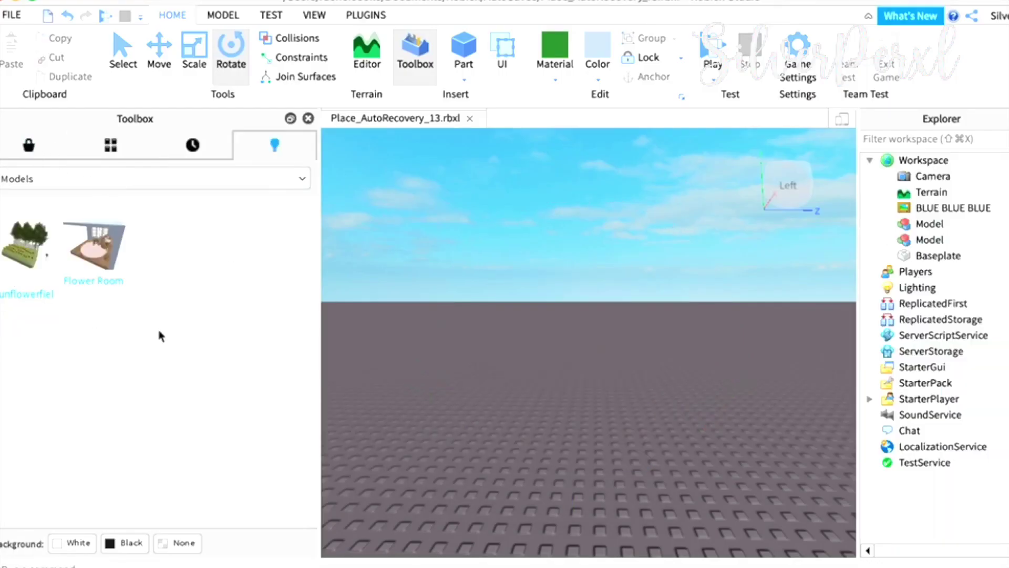
click(96, 247)
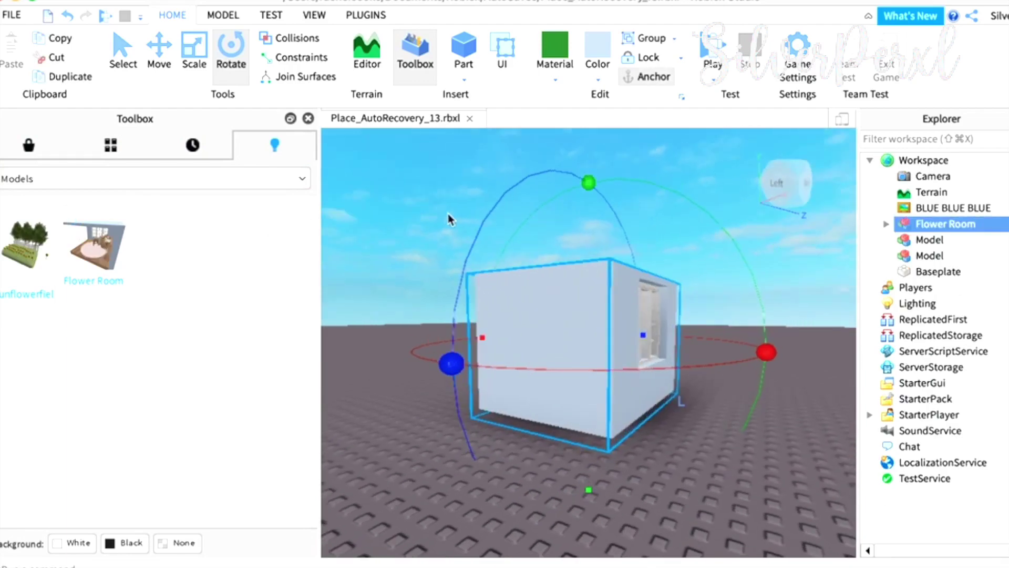
Step: Orbit and zoom inside Flower Room to view the window, stool, basket and vase
right_drag(448, 213, 448, 213)
scroll(448, 214, up, 6)
scroll(448, 213, down, 10)
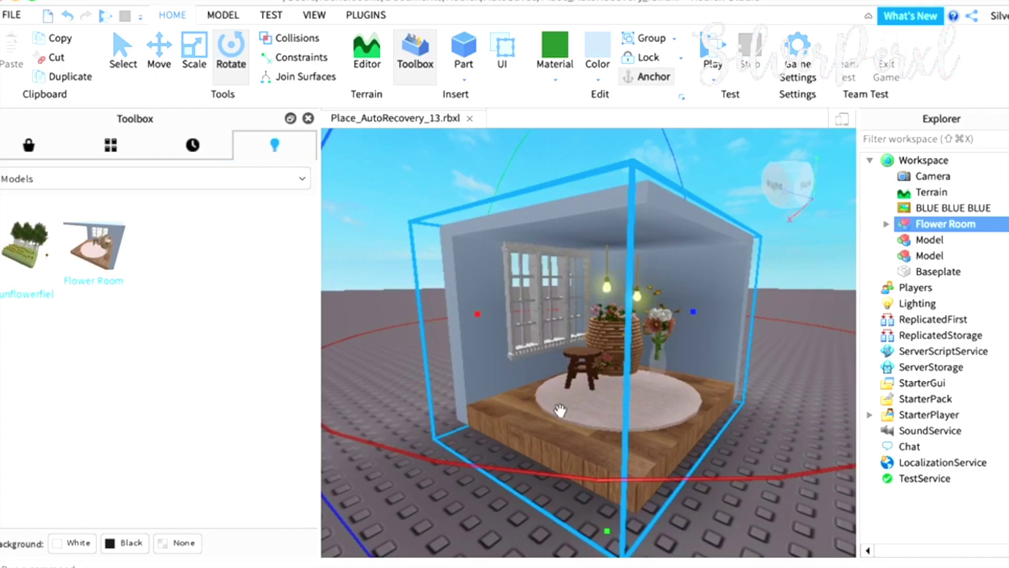
click(413, 465)
scroll(414, 484, up, 2)
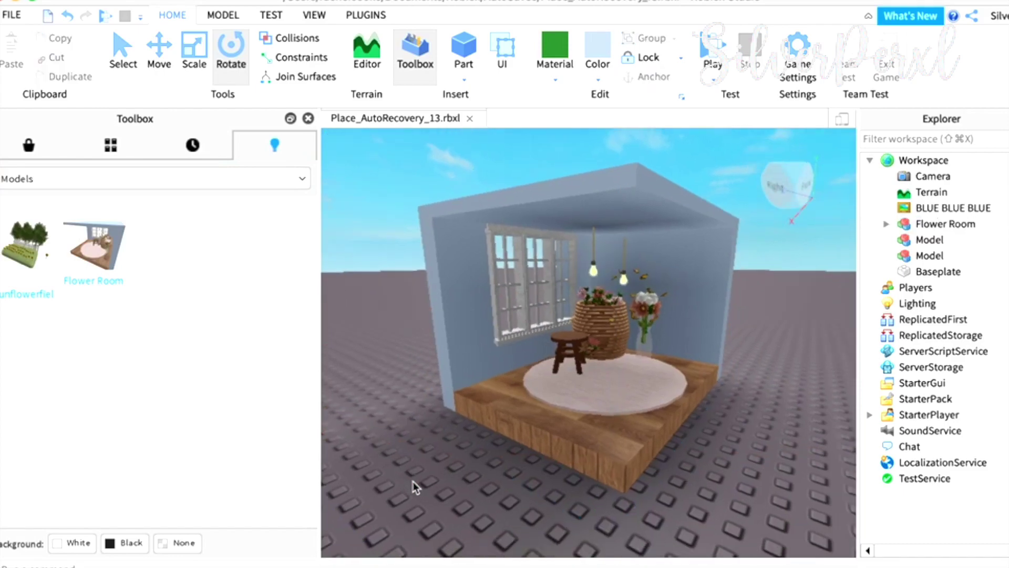
scroll(414, 481, up, 5)
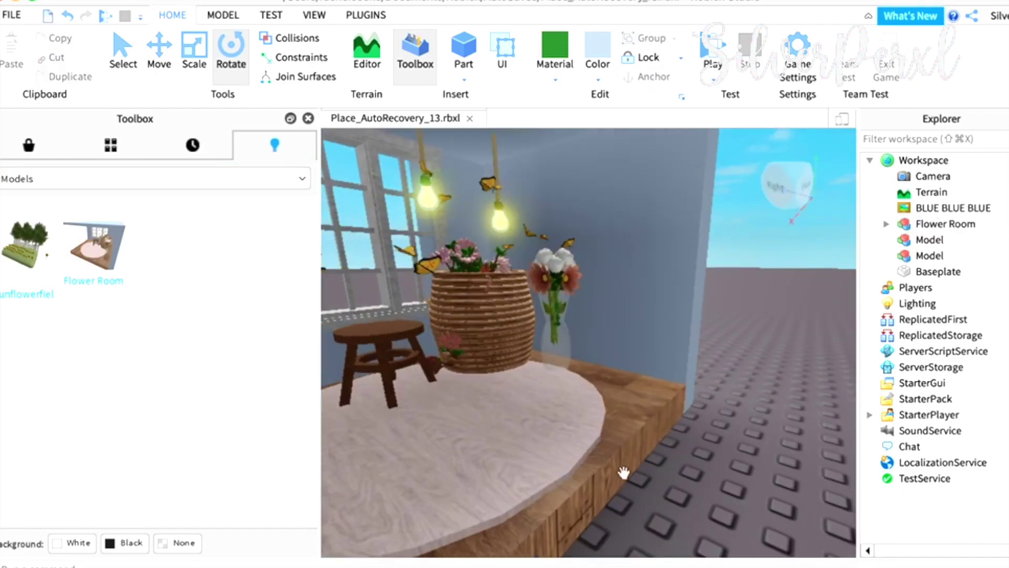
right_drag(748, 462, 748, 462)
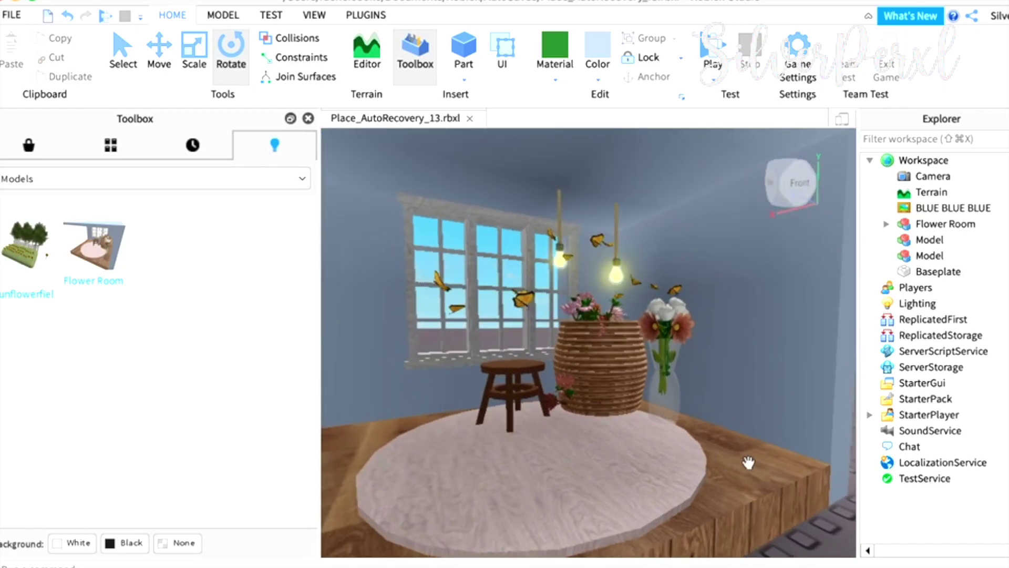
right_drag(748, 463, 748, 462)
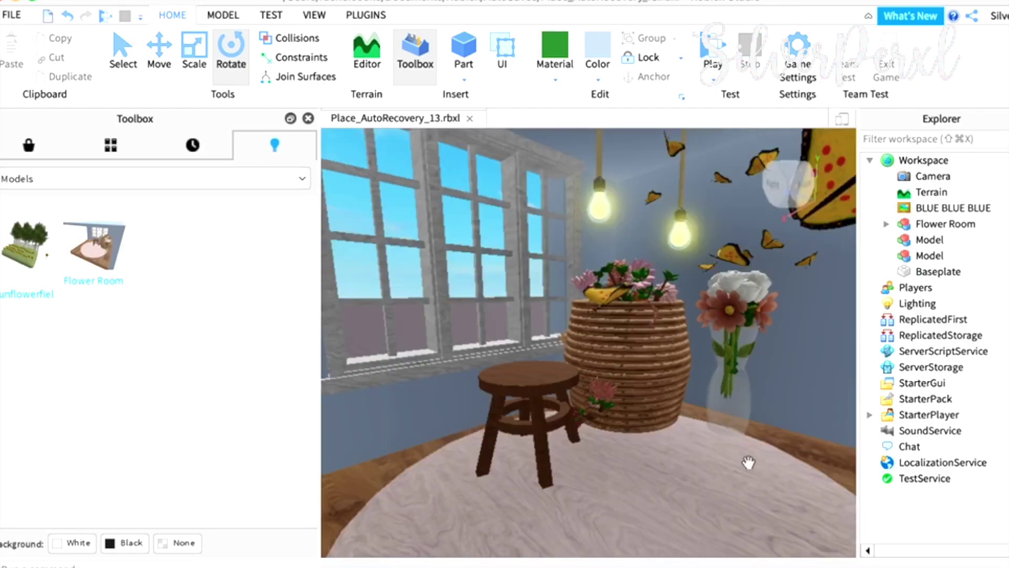